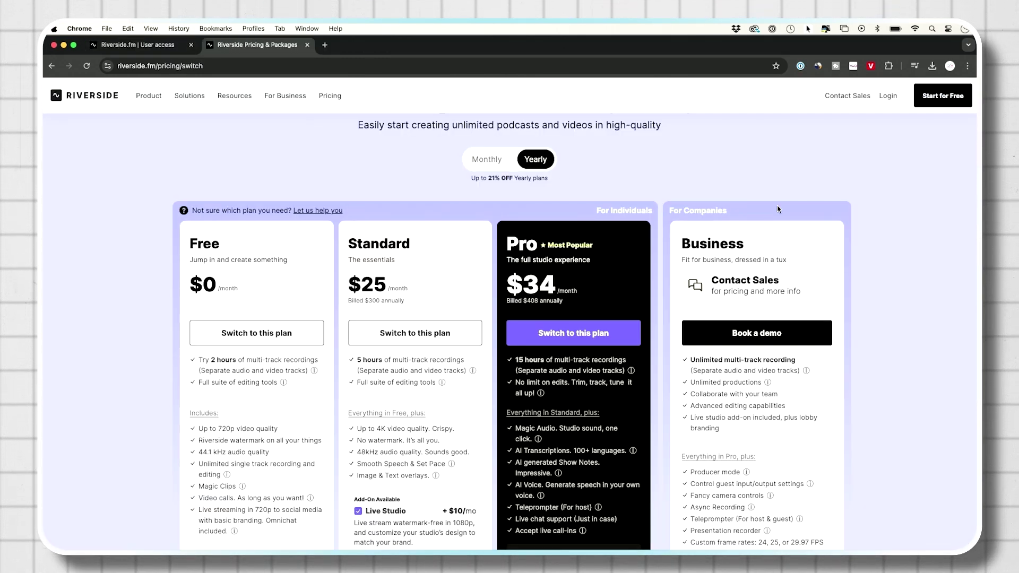
Step: Scroll down the pricing page listing the Free, Standard, Pro and Business plans on yearly billing
scroll(313, 331, "down", 2)
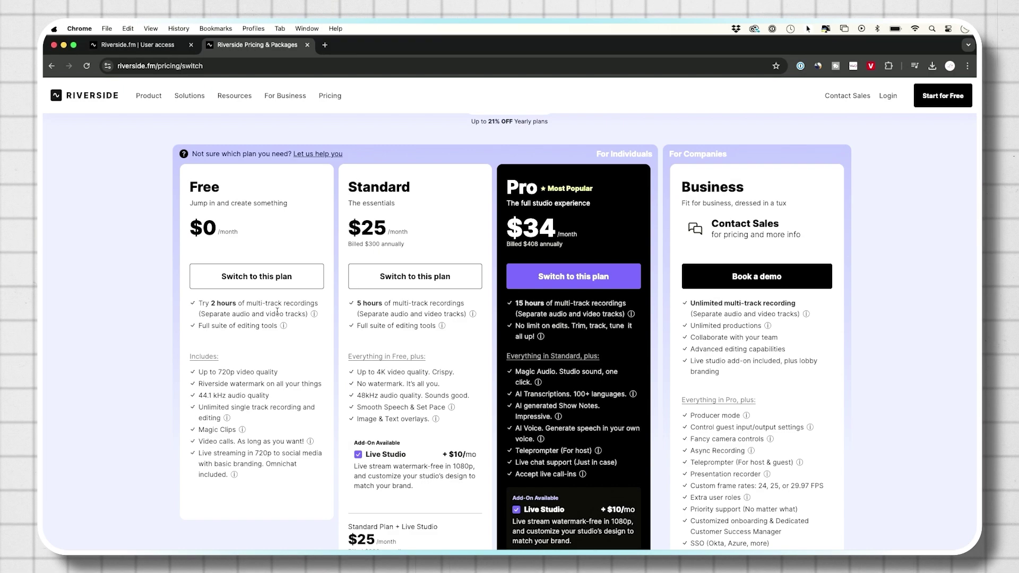
Step: Scroll through the Free, Standard and Pro plan cards and check their info details
scroll(403, 290, "down", 1)
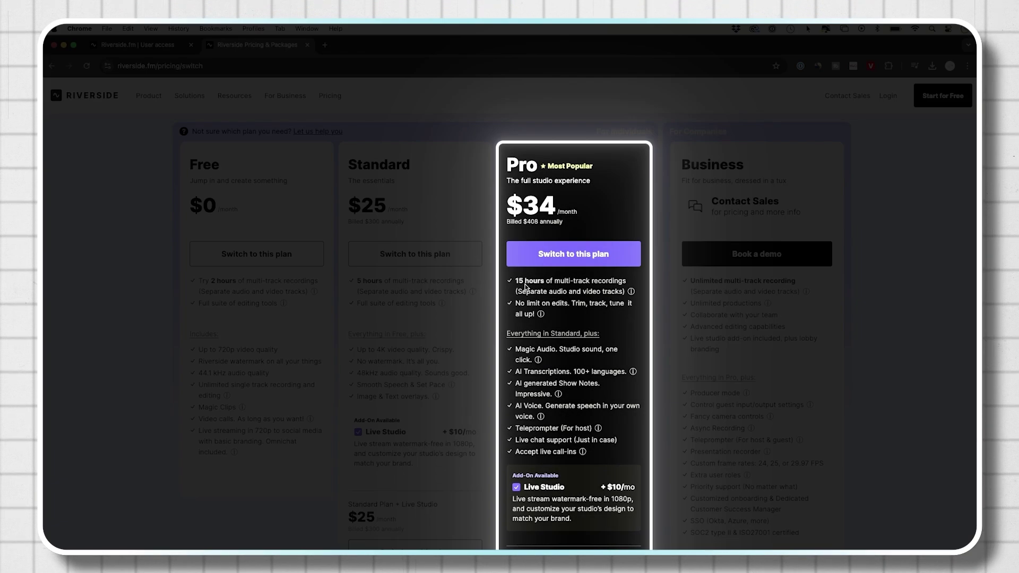
mouse_move(559, 395)
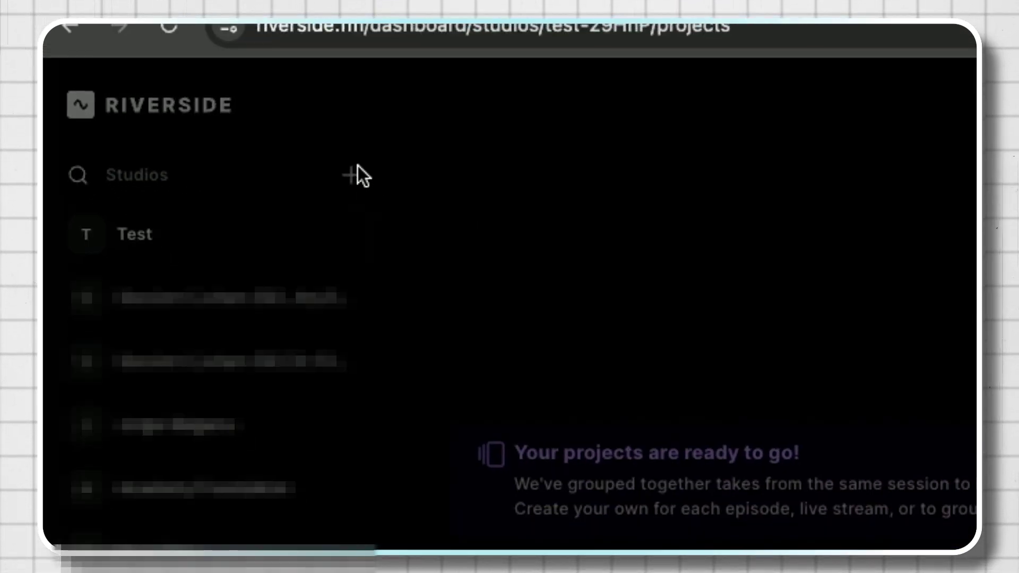
Step: Create the studio 'Riverside Tutorial' with Record only audio switched off
left_click(502, 216)
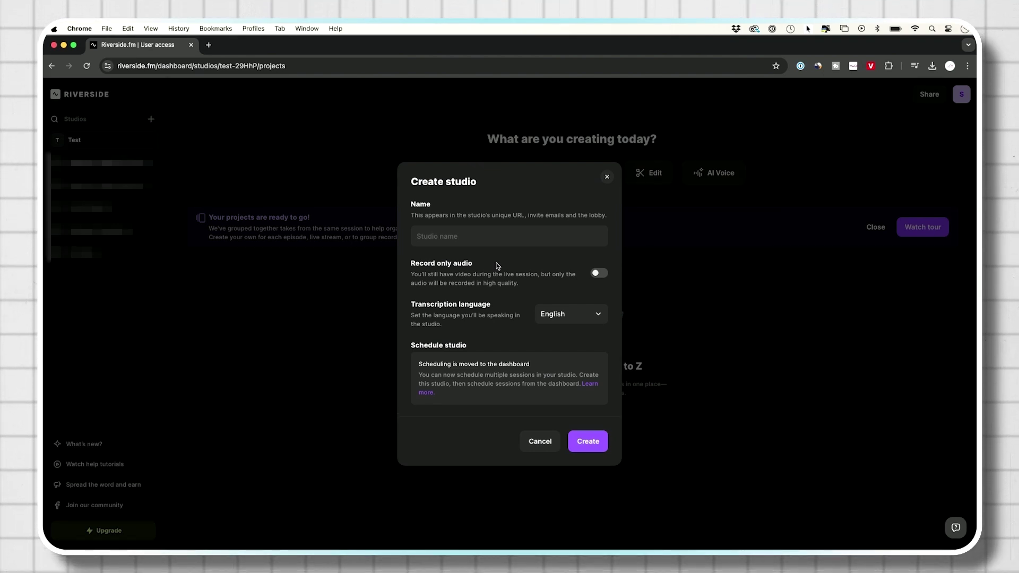
left_click(468, 235)
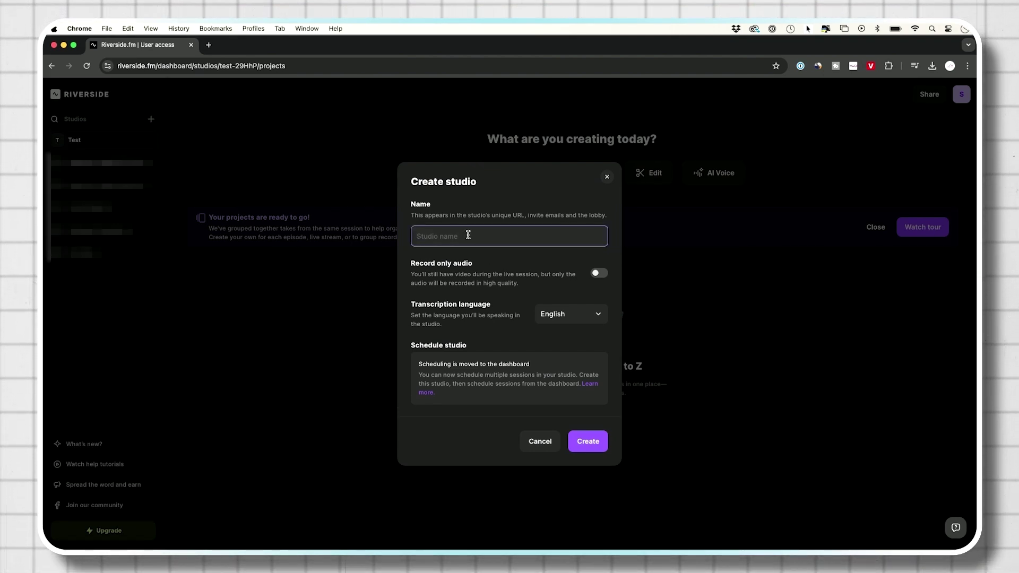
type("Riverside Tutorial")
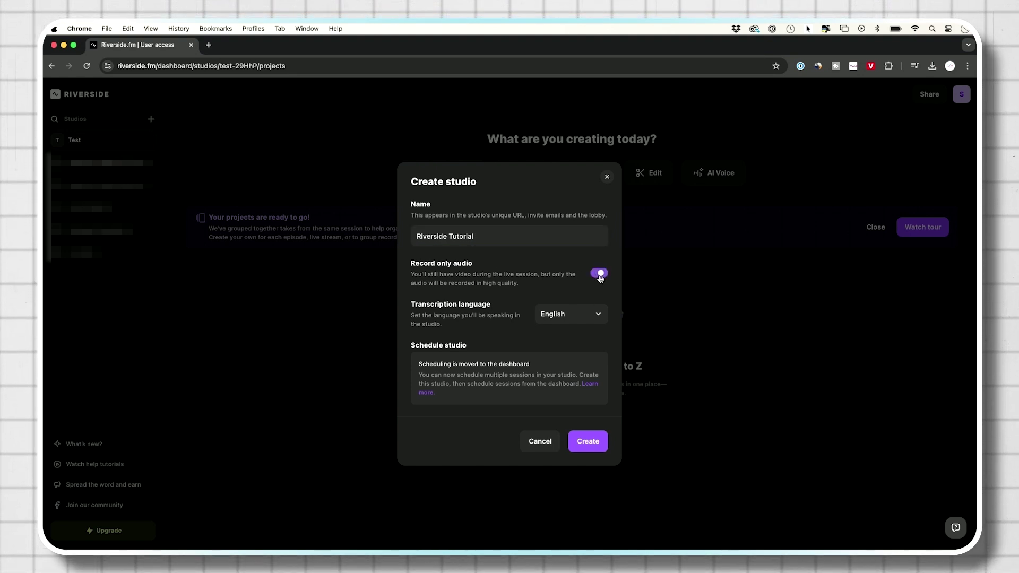
left_click(599, 276)
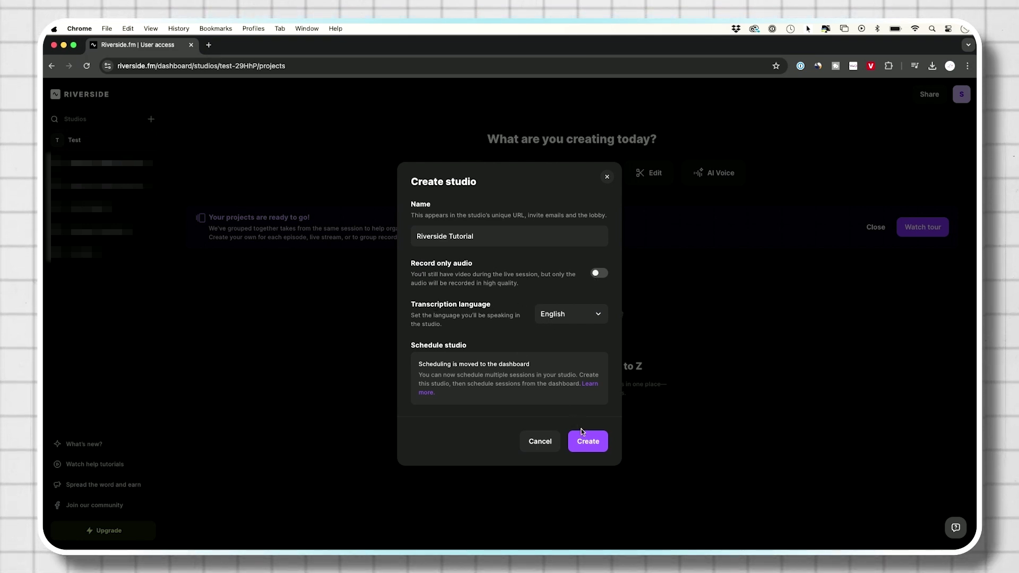
left_click(588, 443)
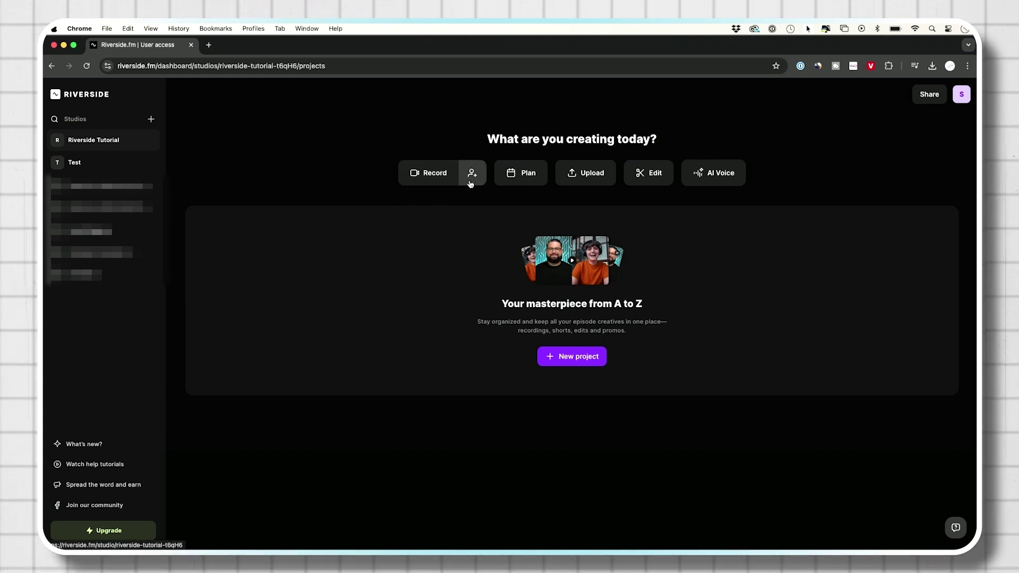
Step: Create a new project named 'Episode 1' in the Riverside Tutorial studio
left_click(563, 363)
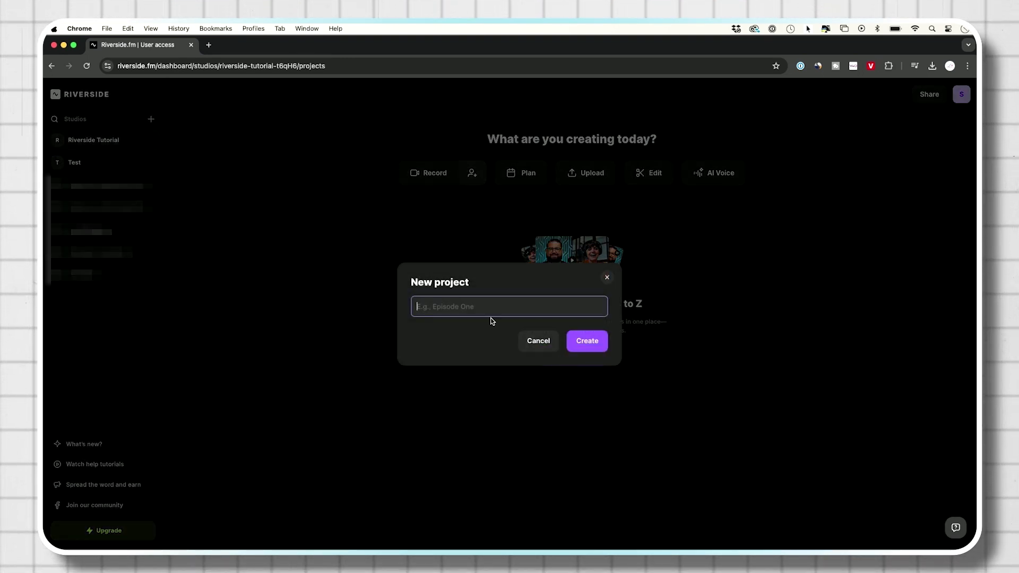
type("Ep")
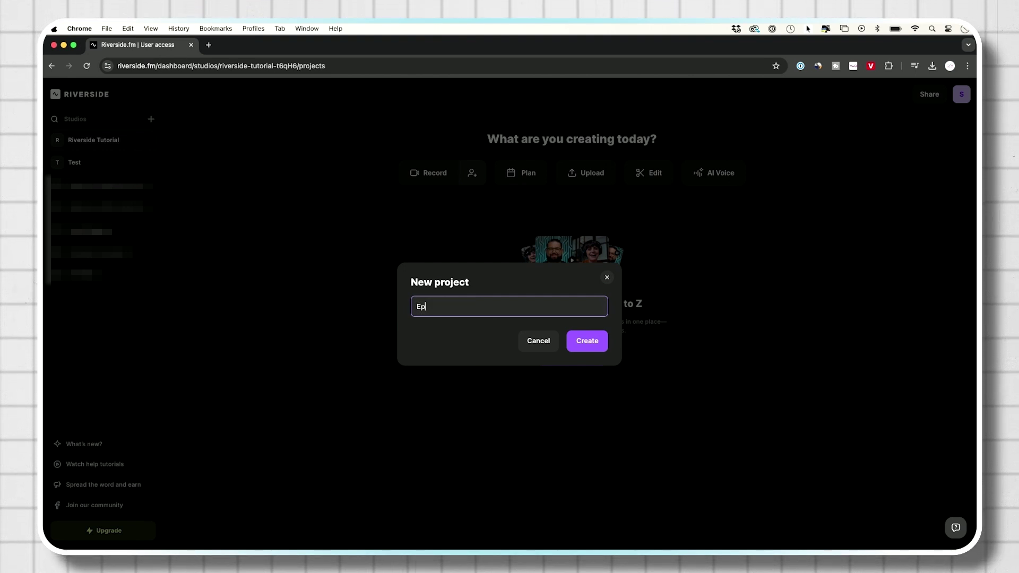
type("isodes")
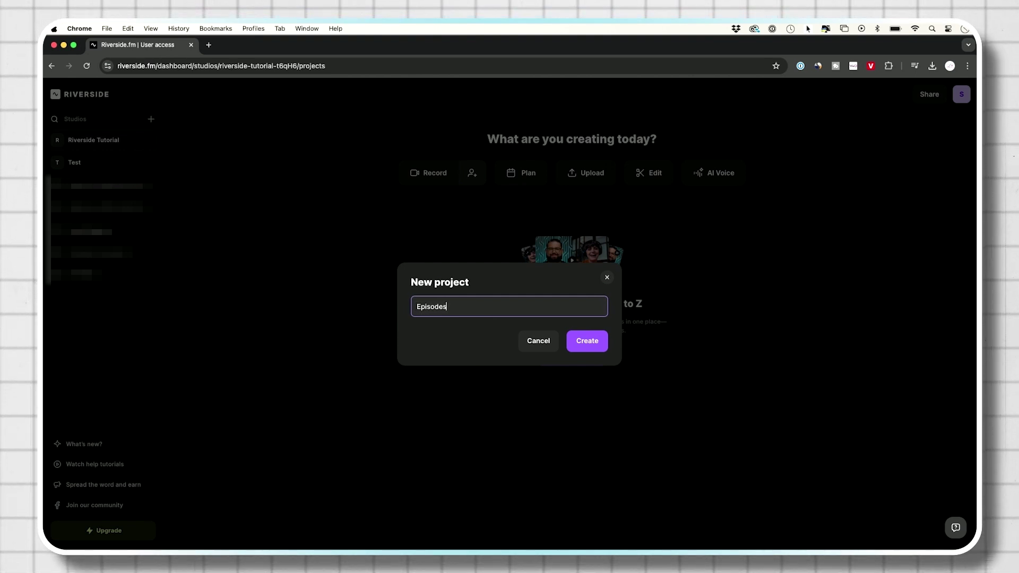
type(" 1")
key("BackSpace")
key("BackSpace")
key("BackSpace")
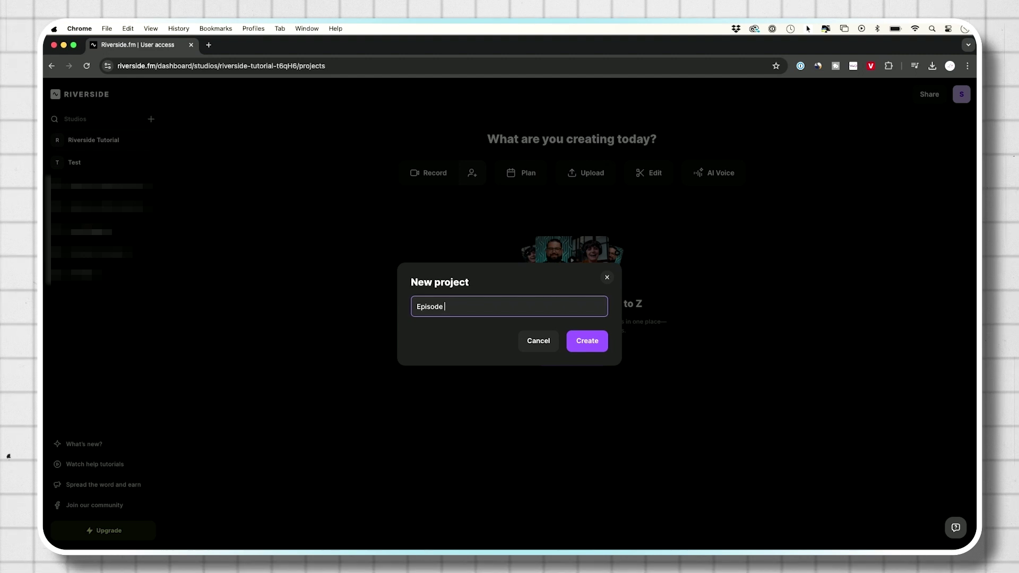
left_click(595, 345)
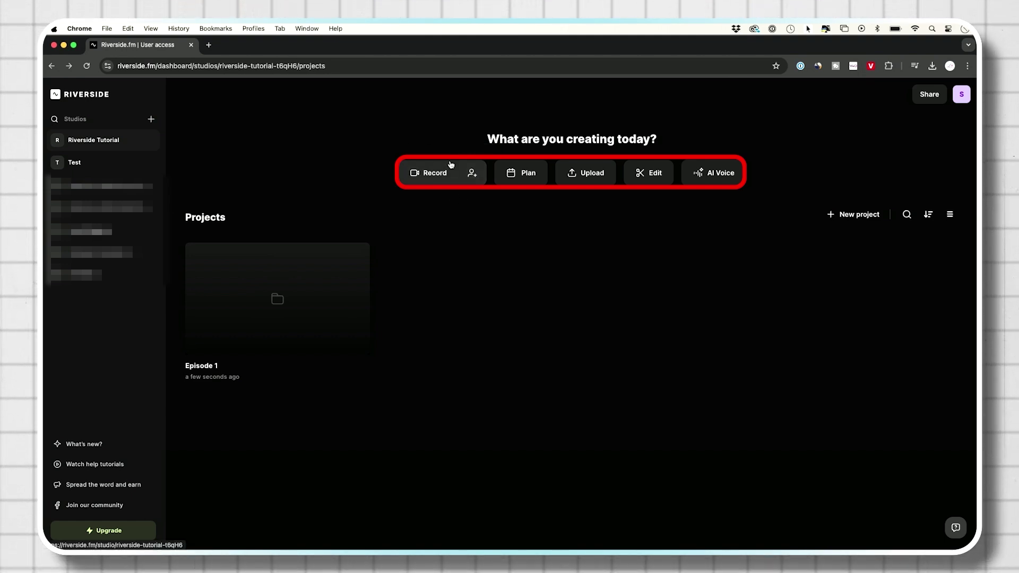
Step: Open the Schedule session form for 'Riverside Tutorial - 1' and set its start time to 11:00 AM
left_click(521, 173)
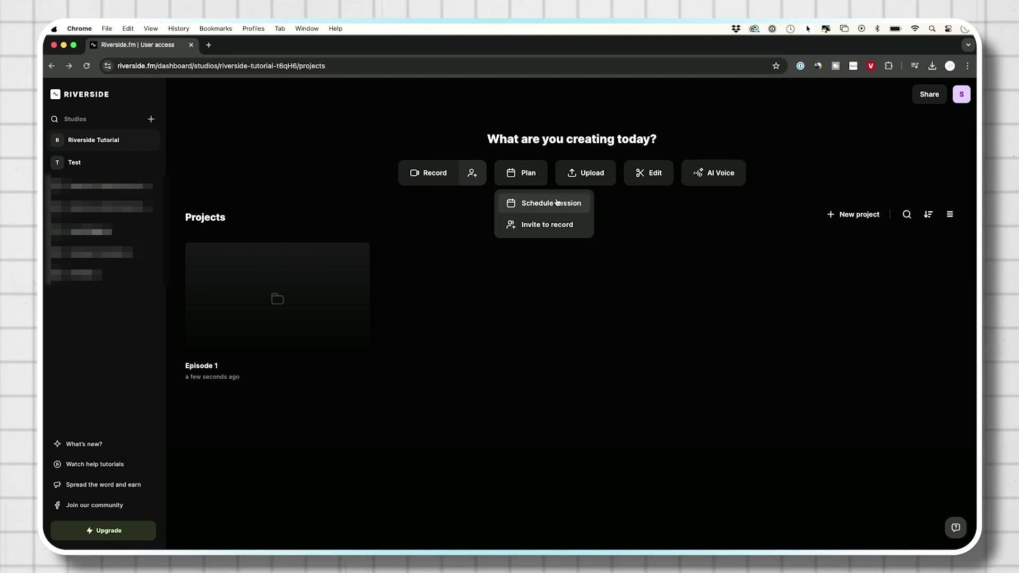
left_click(525, 204)
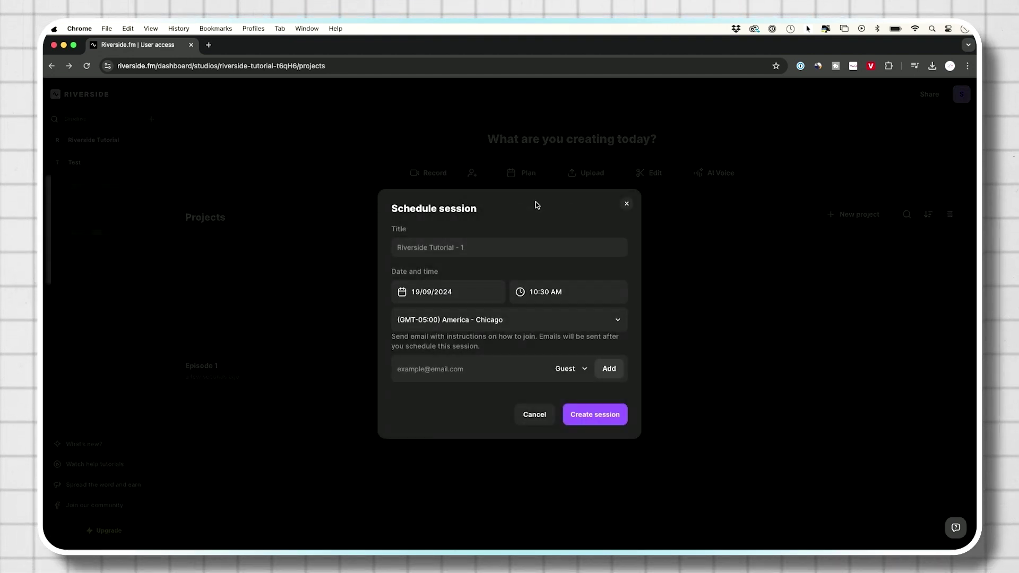
left_click(457, 250)
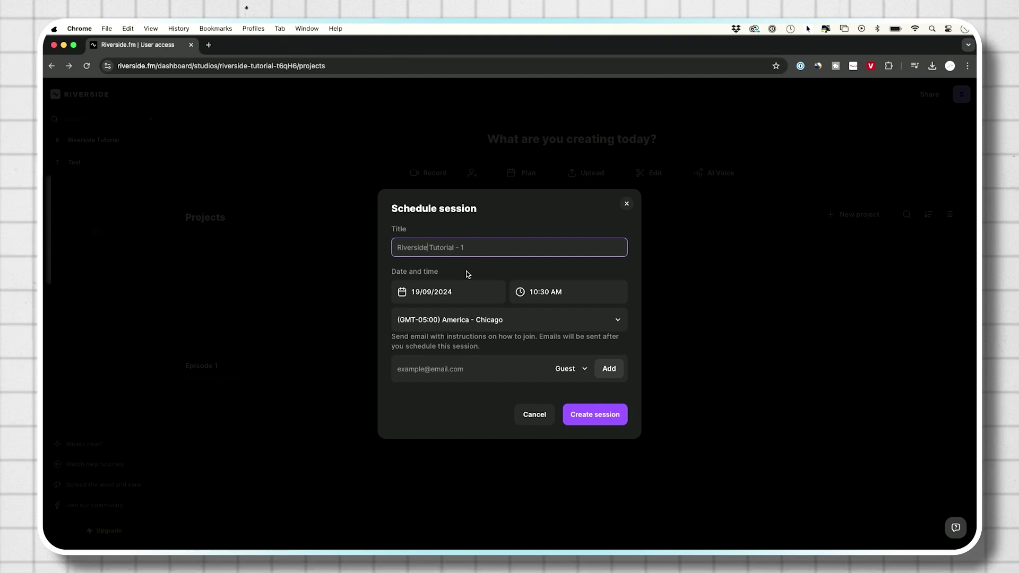
left_click(540, 304)
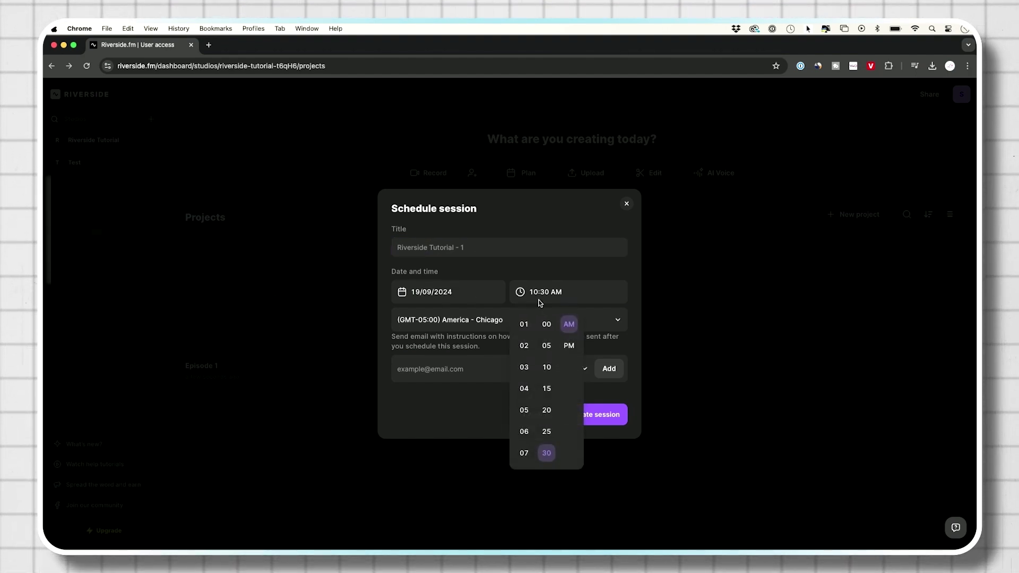
scroll(524, 409, "down", 3)
left_click(524, 432)
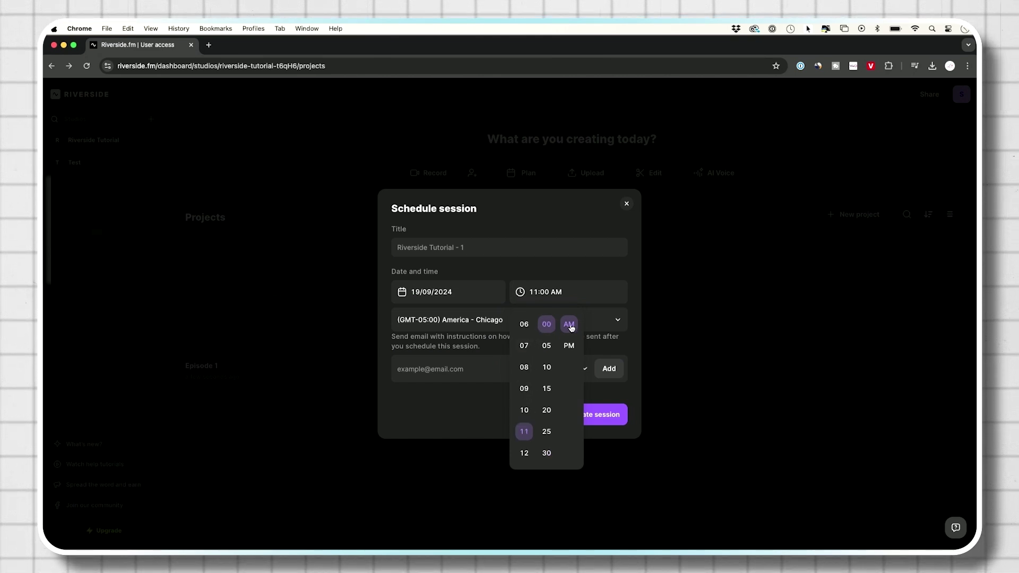
left_click(482, 283)
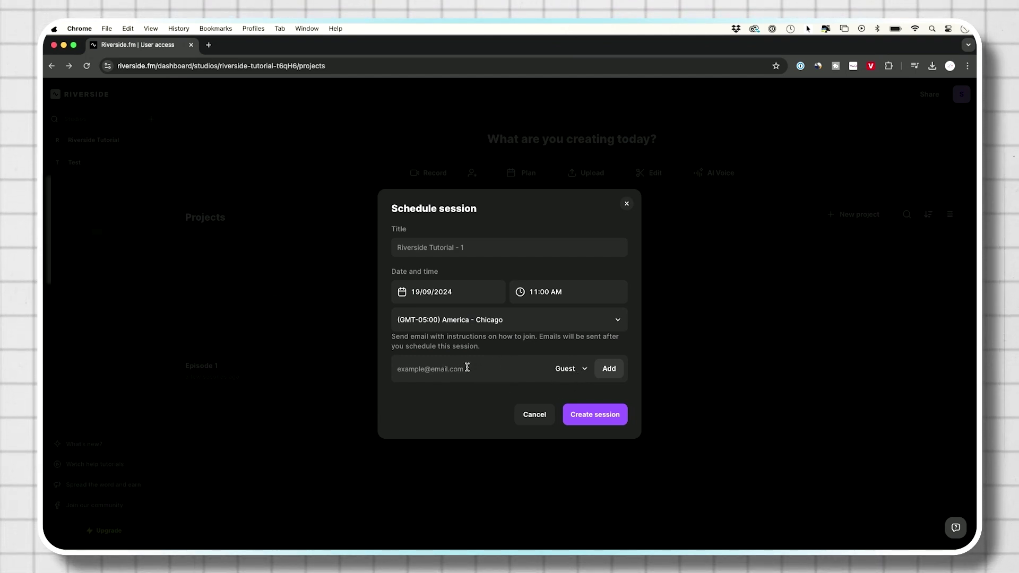
Step: Review the invitee role options and keep the role set to Guest
left_click(571, 374)
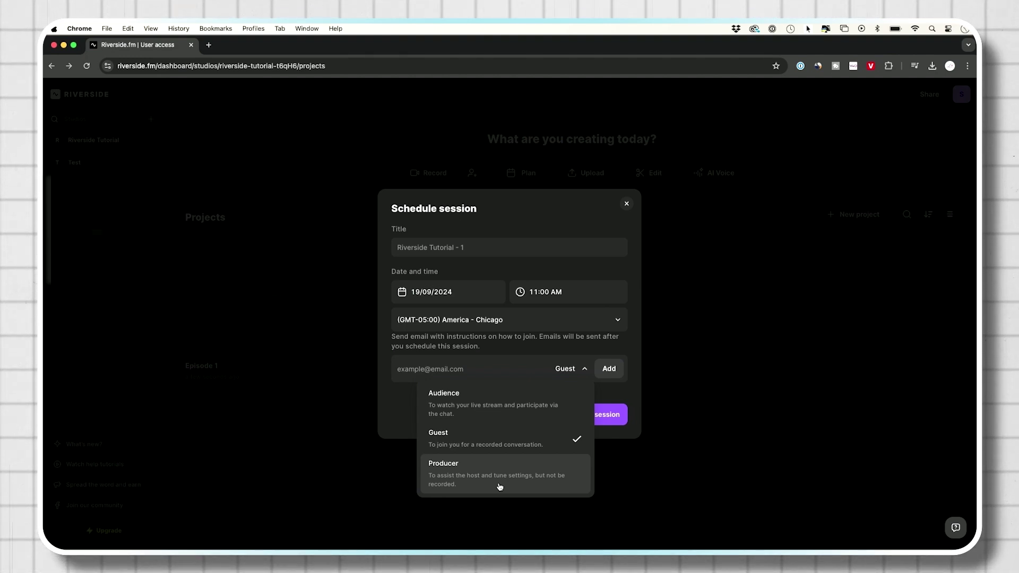
left_click(476, 440)
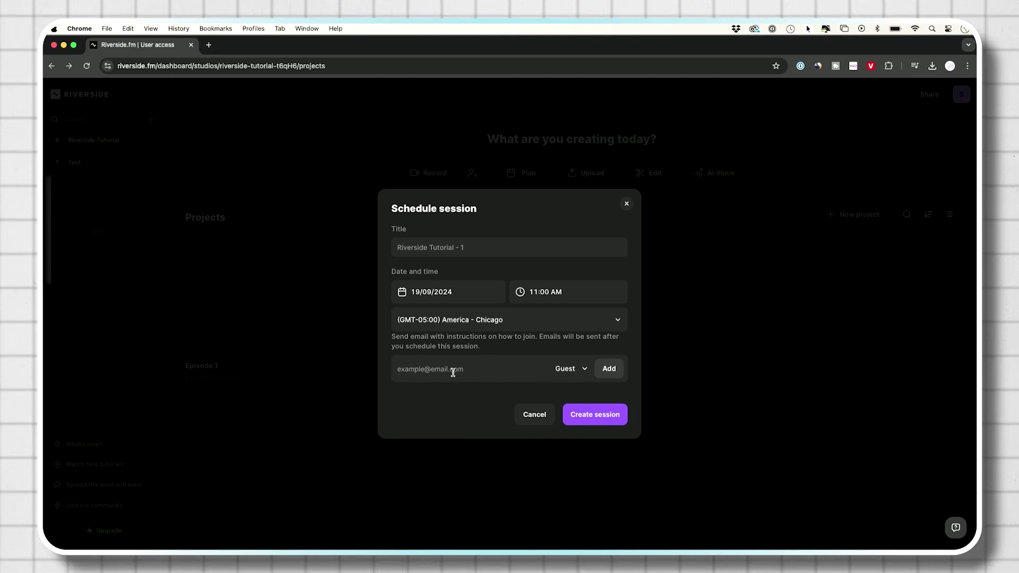
Step: Create the scheduled session and close the 'Your session is scheduled' confirmation
left_click(590, 416)
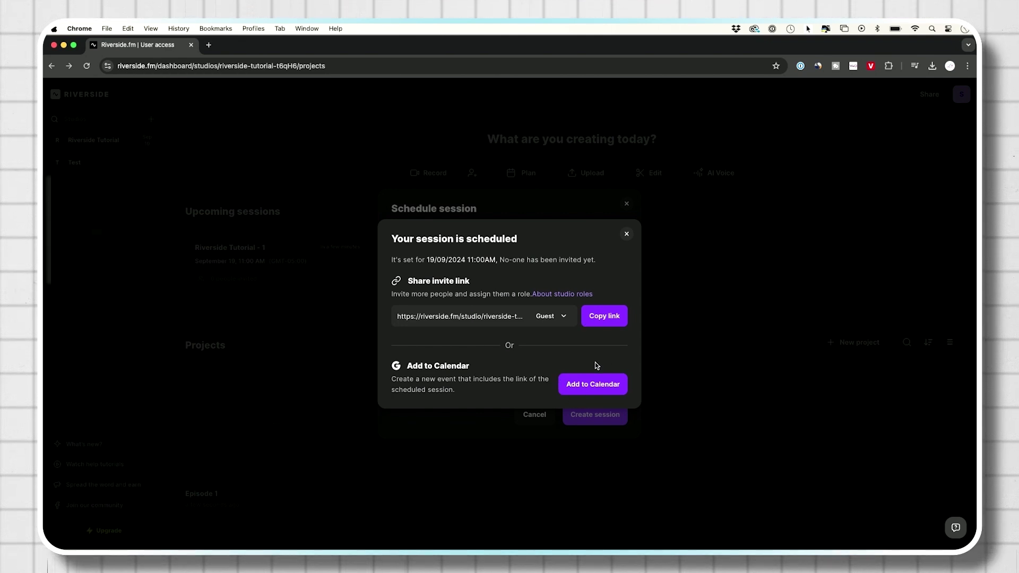
left_click(626, 234)
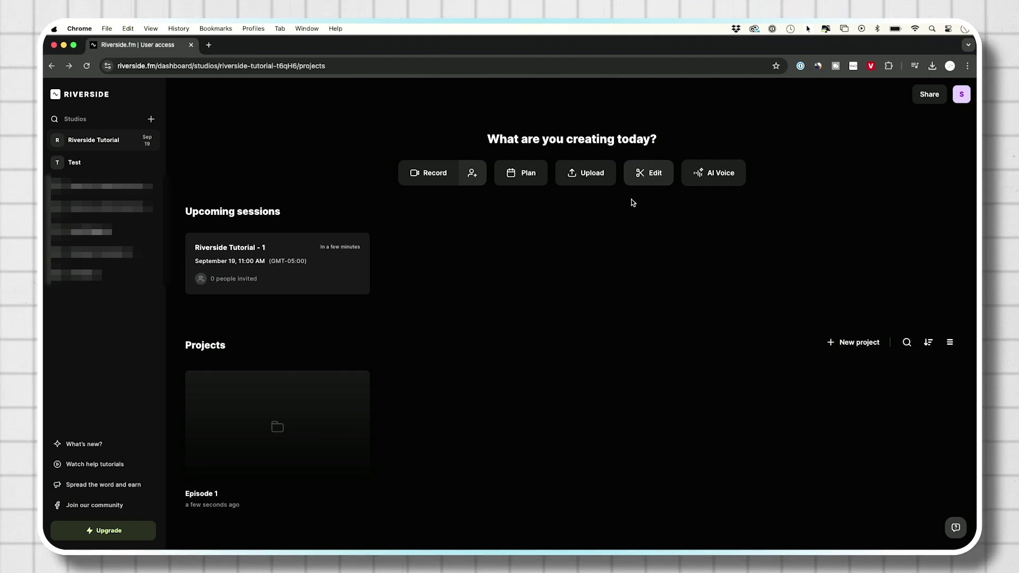
Step: Enter the Riverside Tutorial studio's pre-join camera and microphone check via Record
left_click(432, 179)
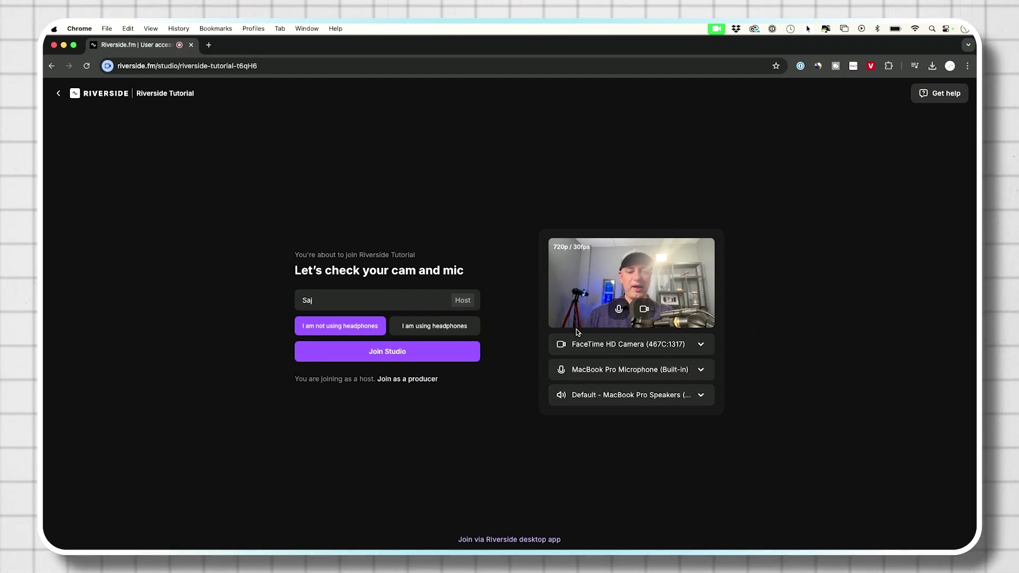
left_click(581, 344)
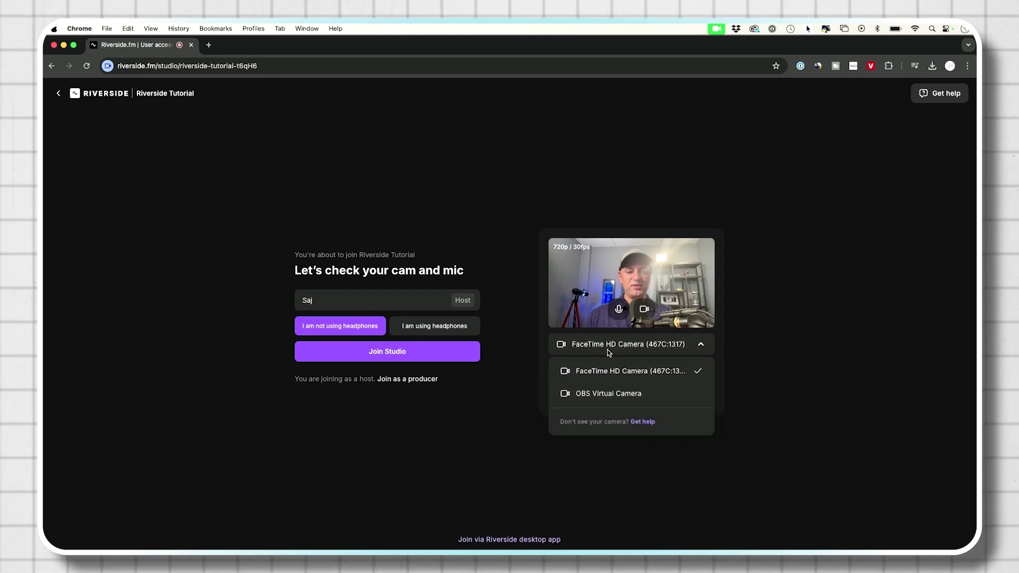
left_click(607, 347)
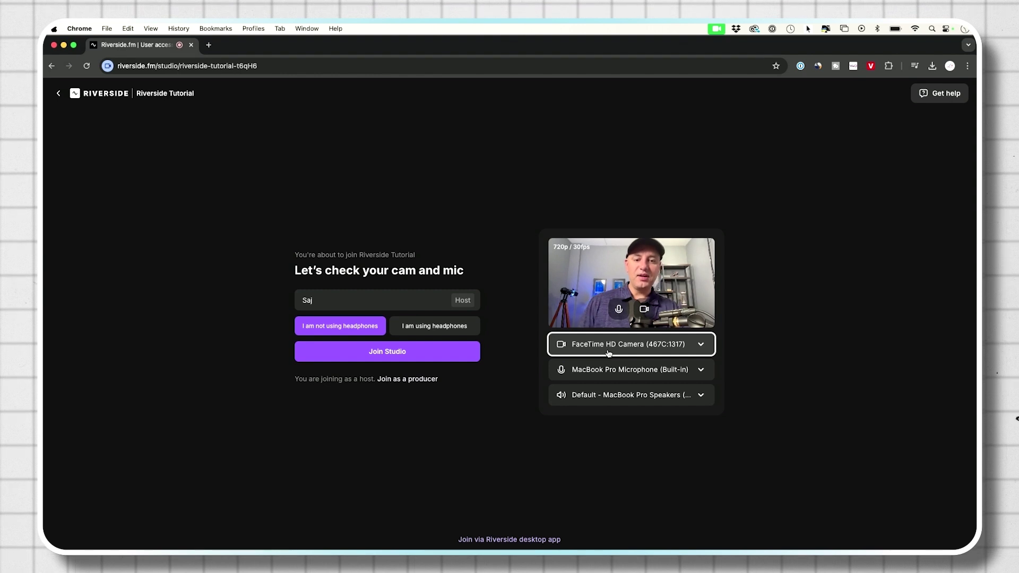
left_click(603, 369)
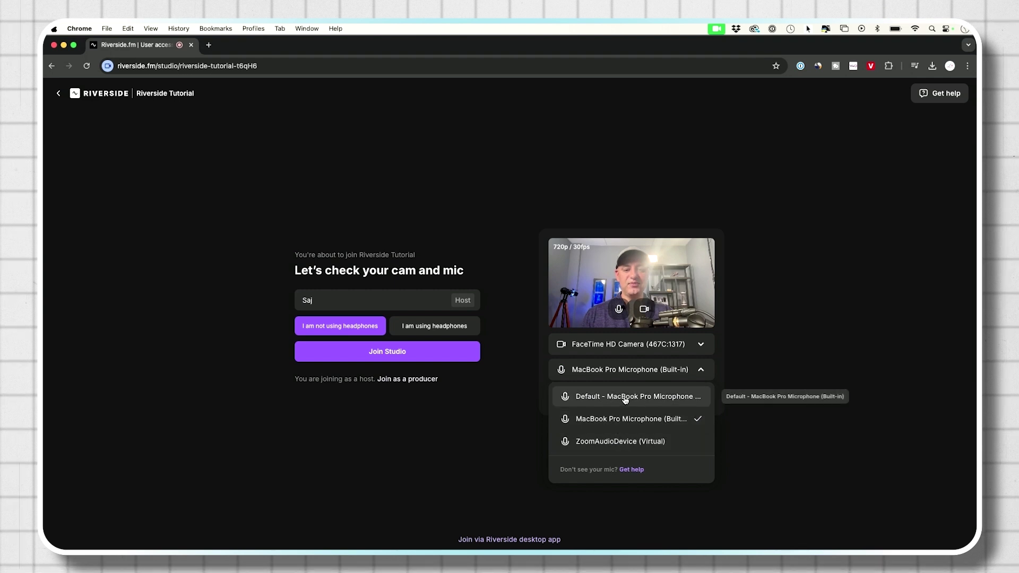
left_click(633, 370)
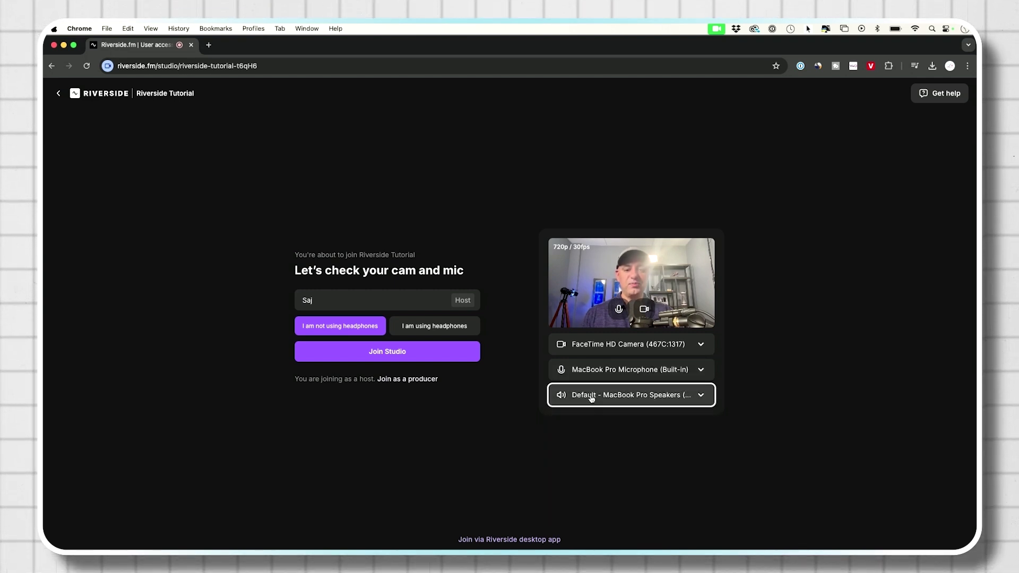
left_click(631, 396)
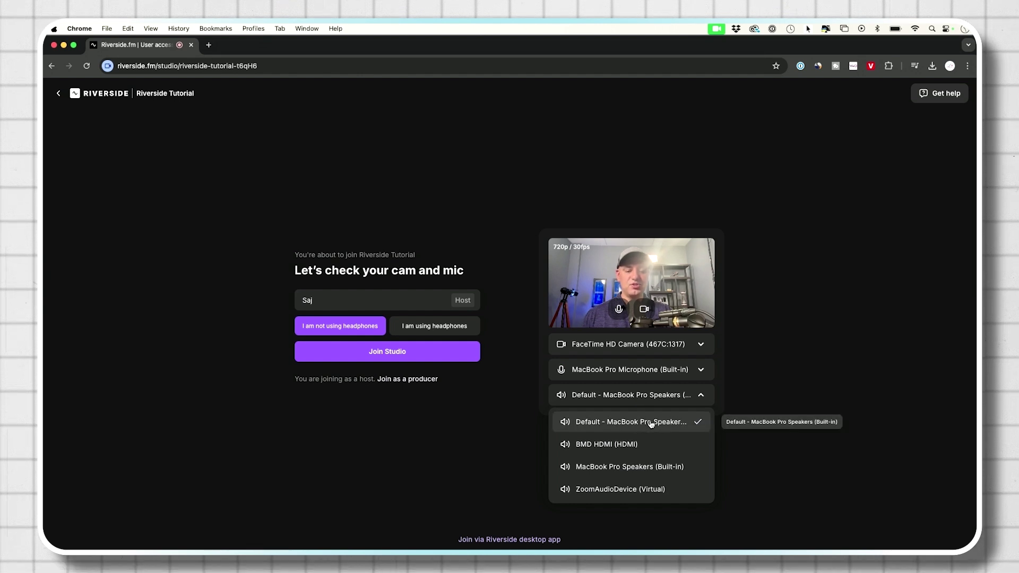
left_click(506, 392)
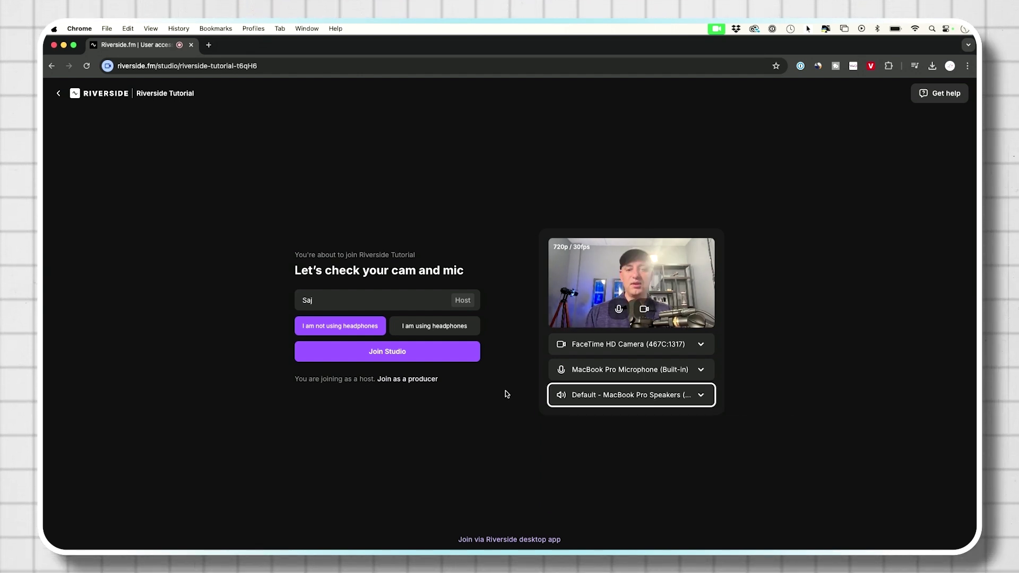
left_click(389, 353)
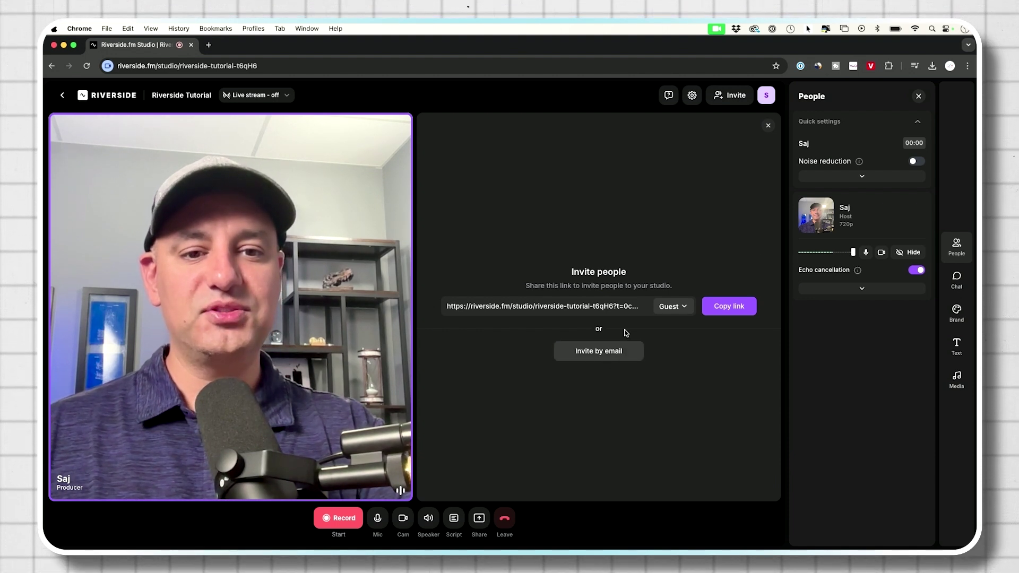
Step: Send an email invite to the guest, reviewing the role options, then close the invite window
left_click(680, 307)
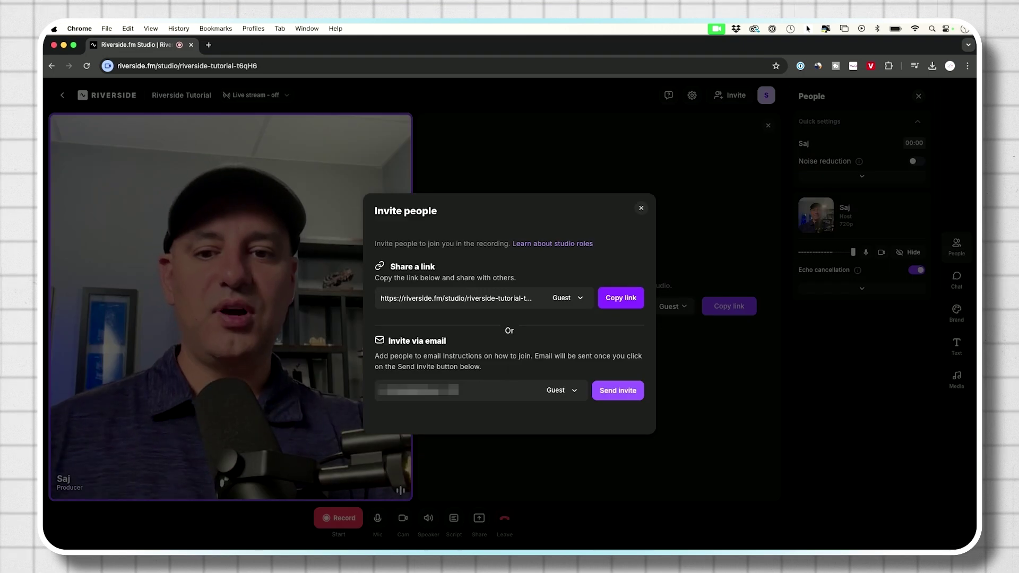
left_click(618, 391)
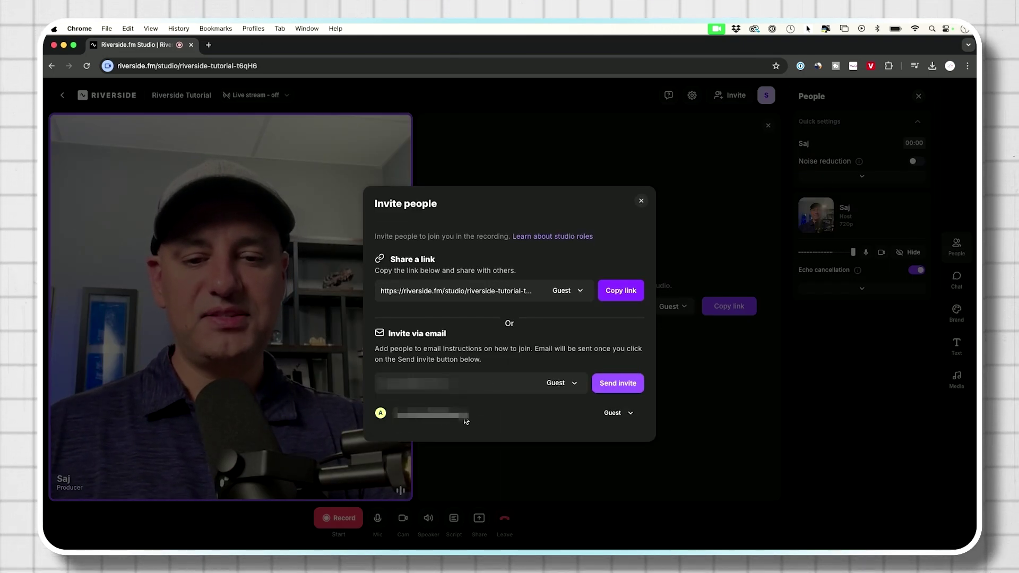
left_click(619, 417)
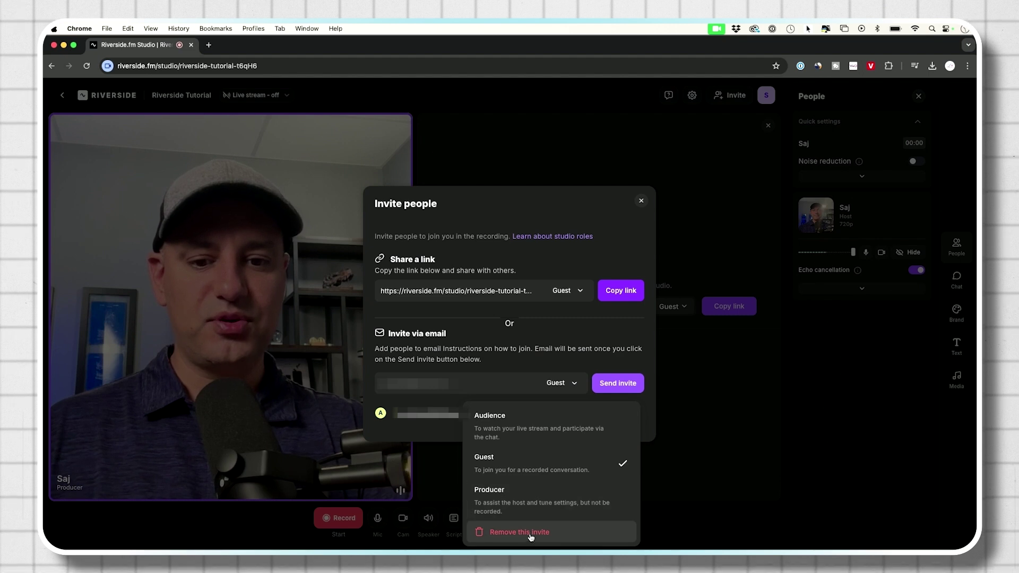
left_click(641, 201)
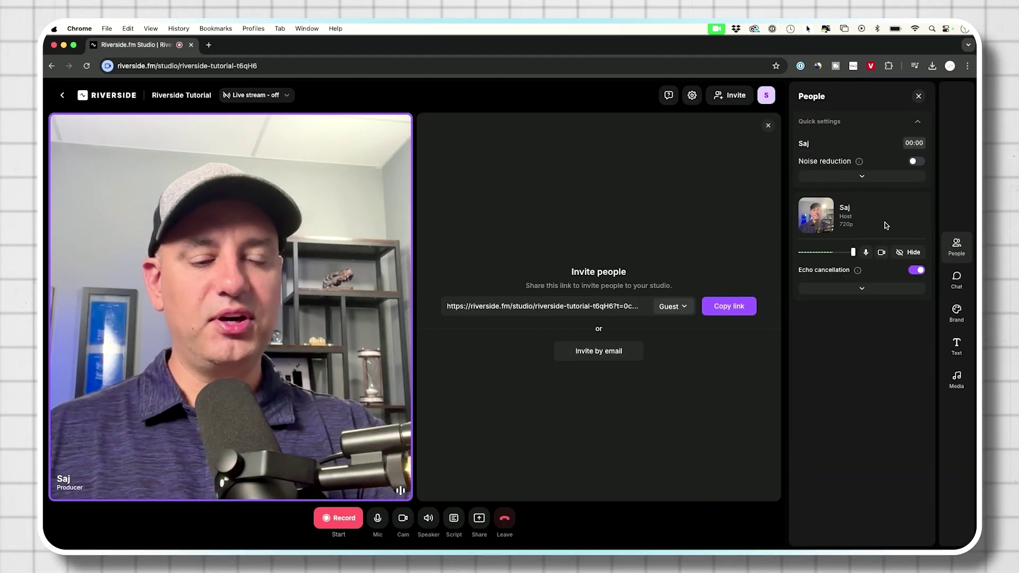
Step: Toggle the host's mic and camera off and on, show device details, and close the invite card
left_click(866, 253)
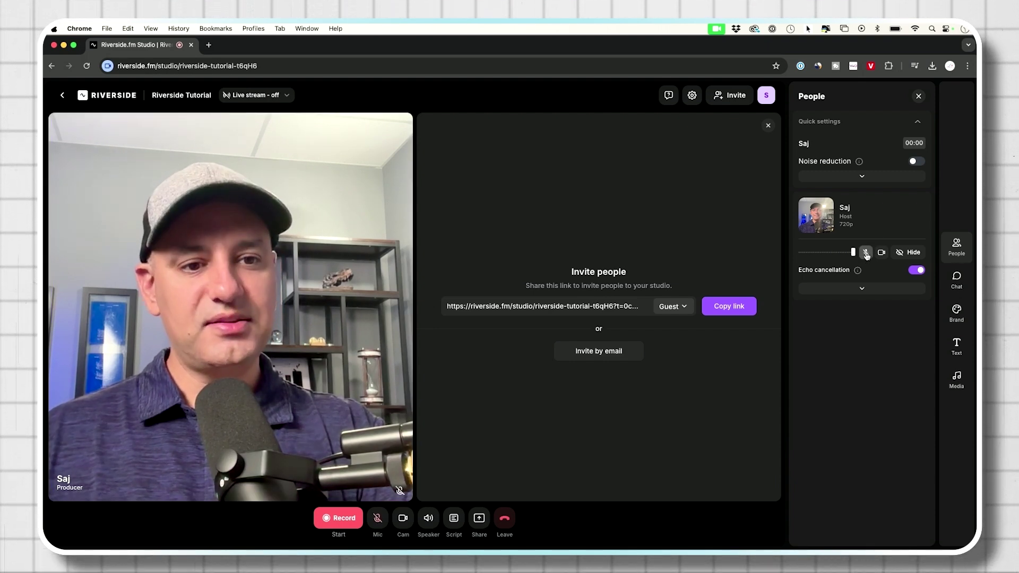
left_click(881, 253)
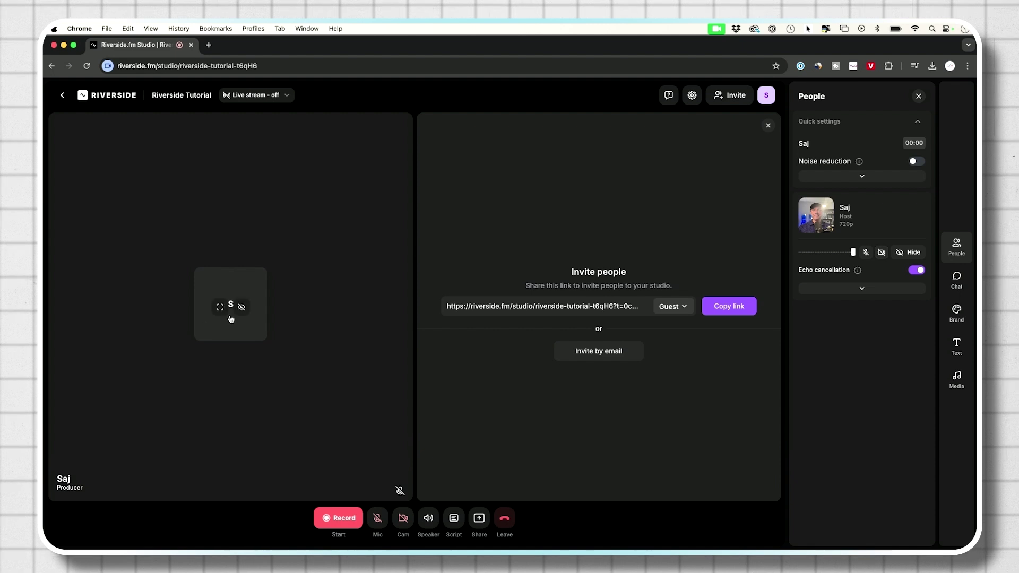
left_click(881, 253)
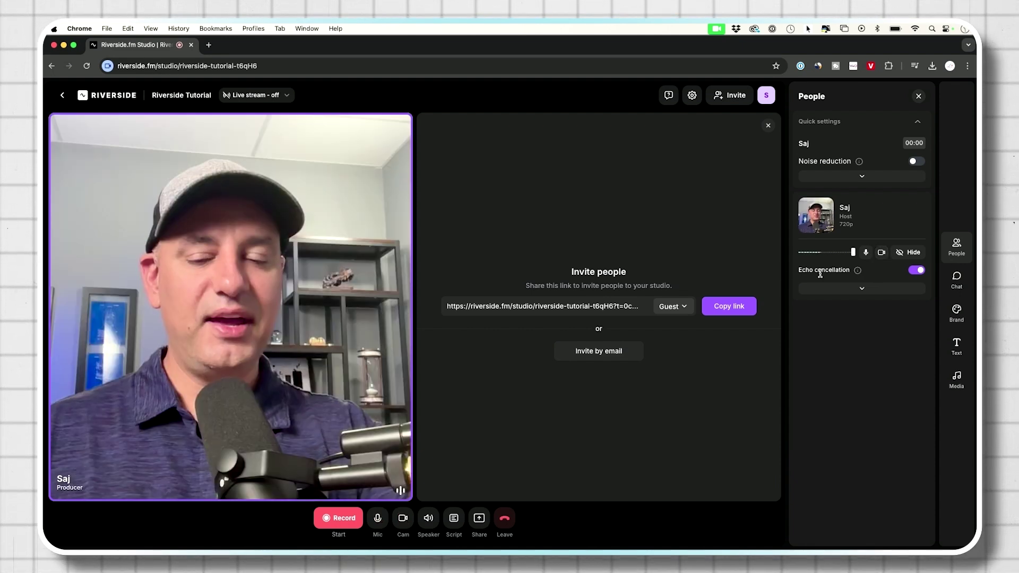
left_click(866, 253)
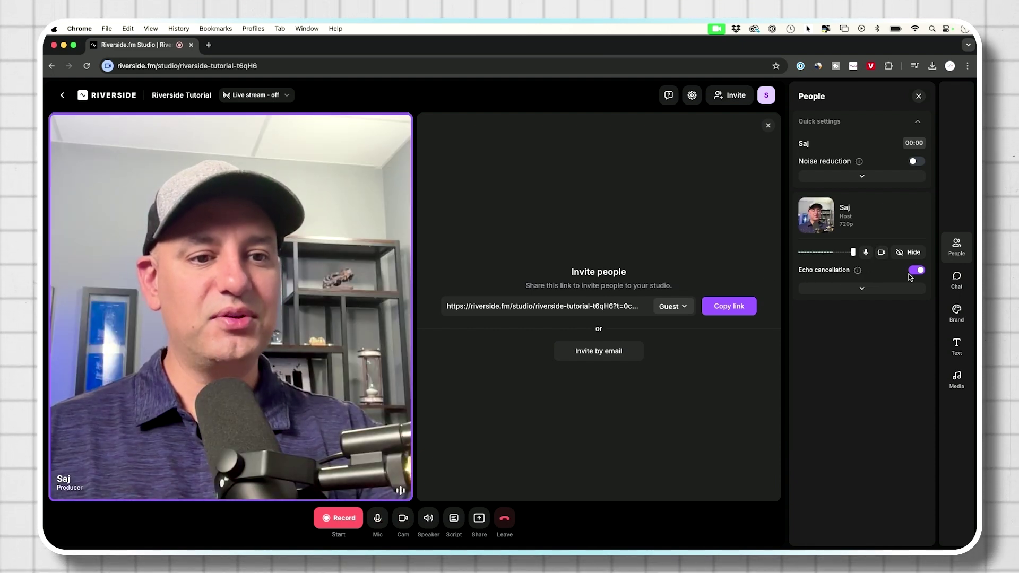
left_click(848, 292)
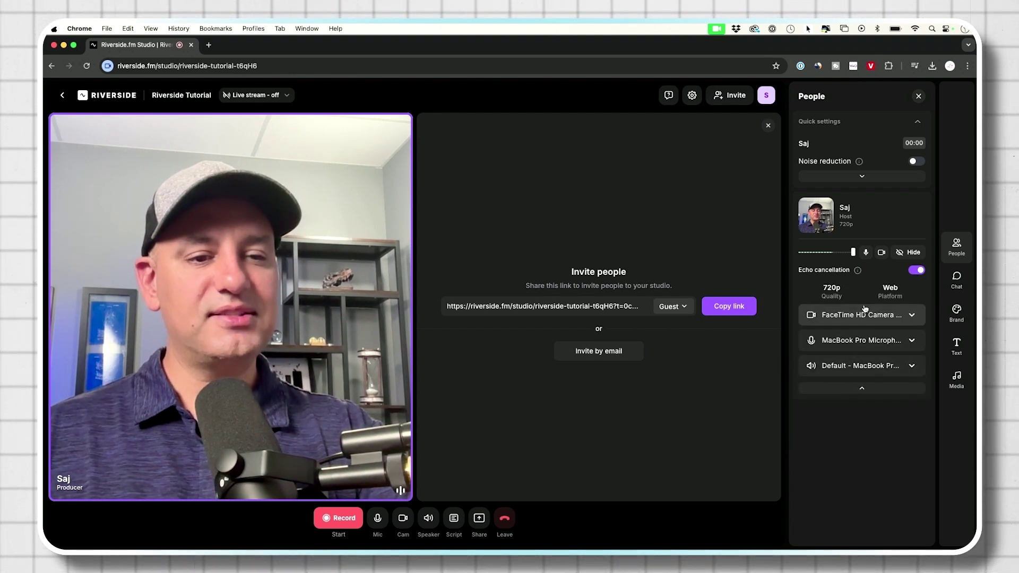
key("Escape")
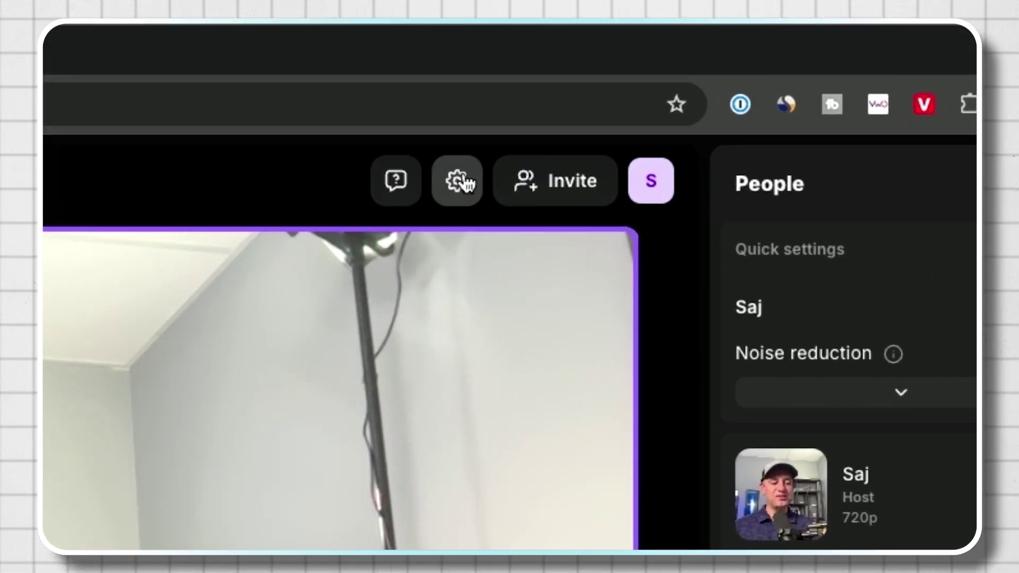
Step: Open the studio Settings and look through its General and Design pages
left_click(450, 186)
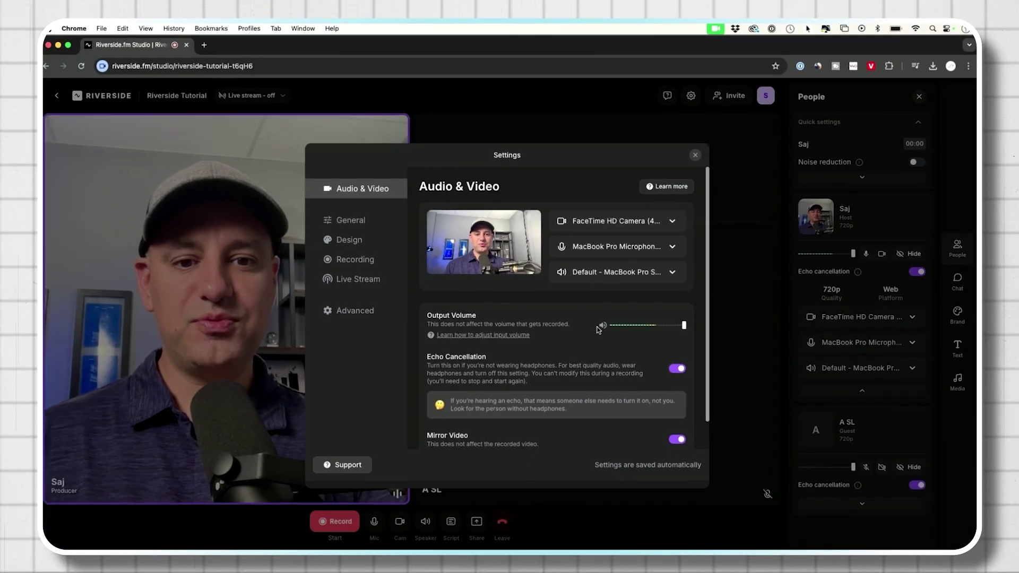
left_click(358, 221)
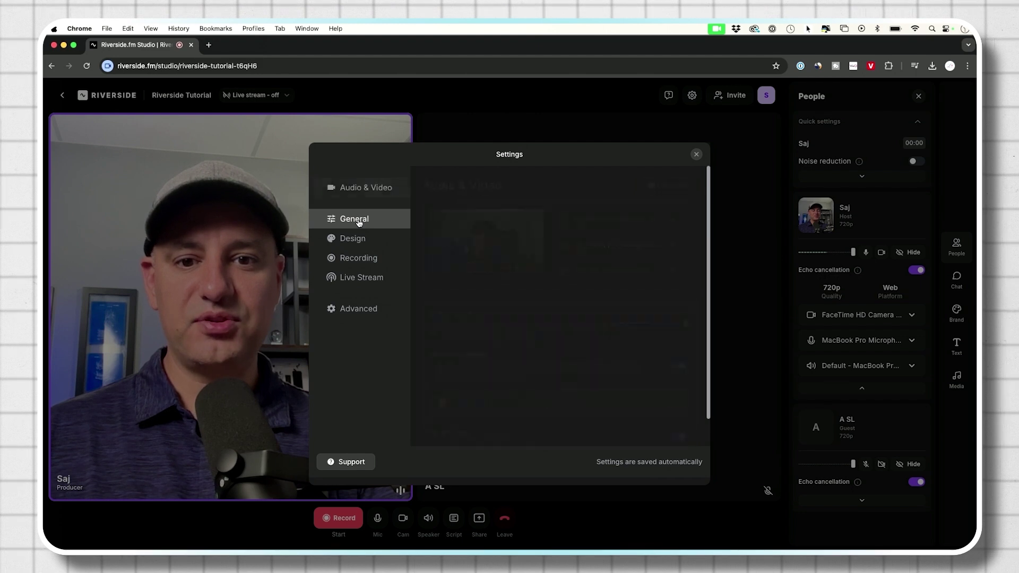
left_click(349, 239)
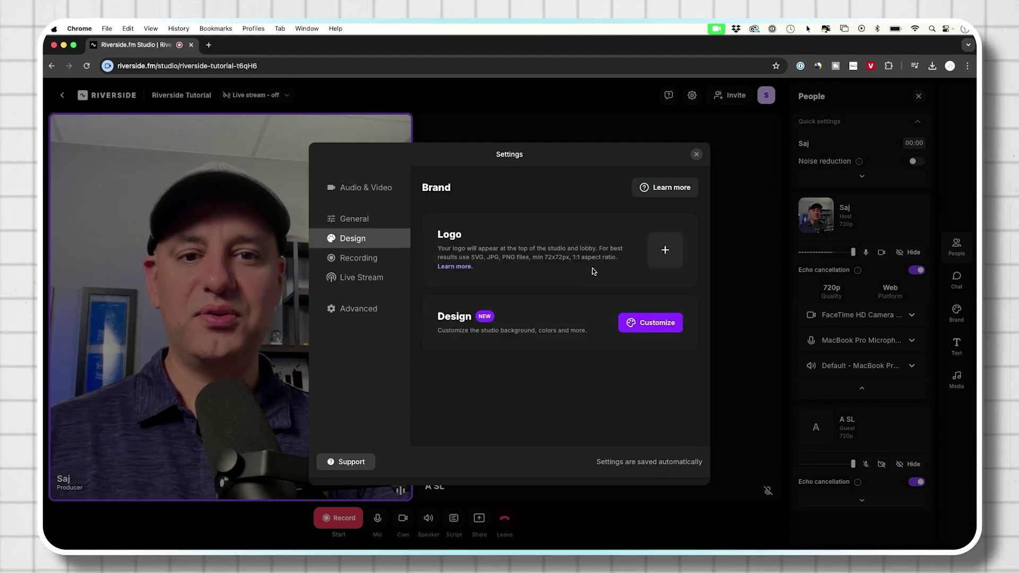
Step: Switch on Noise reduction on the Recording settings page
left_click(366, 259)
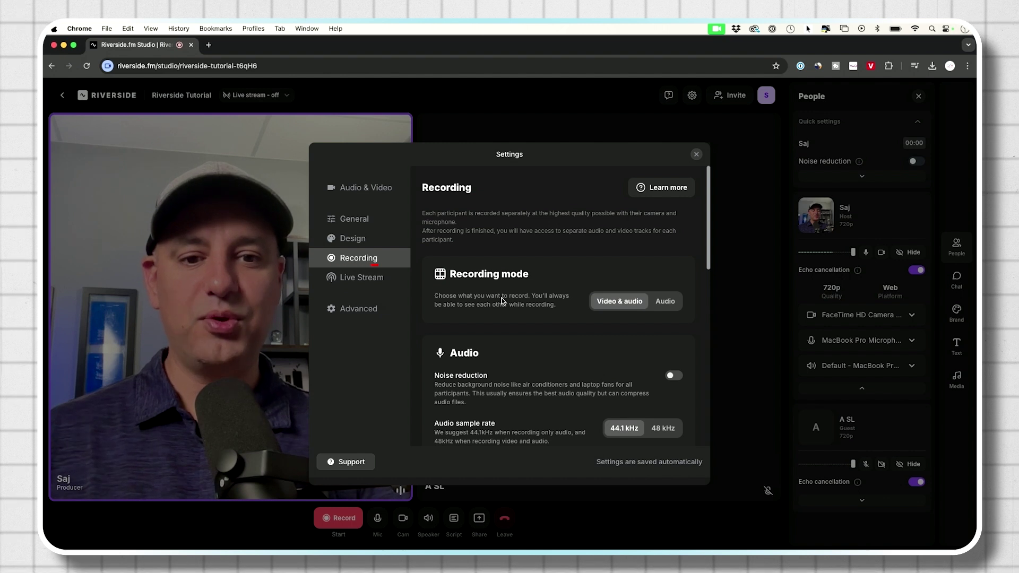
scroll(514, 308, "down", 2)
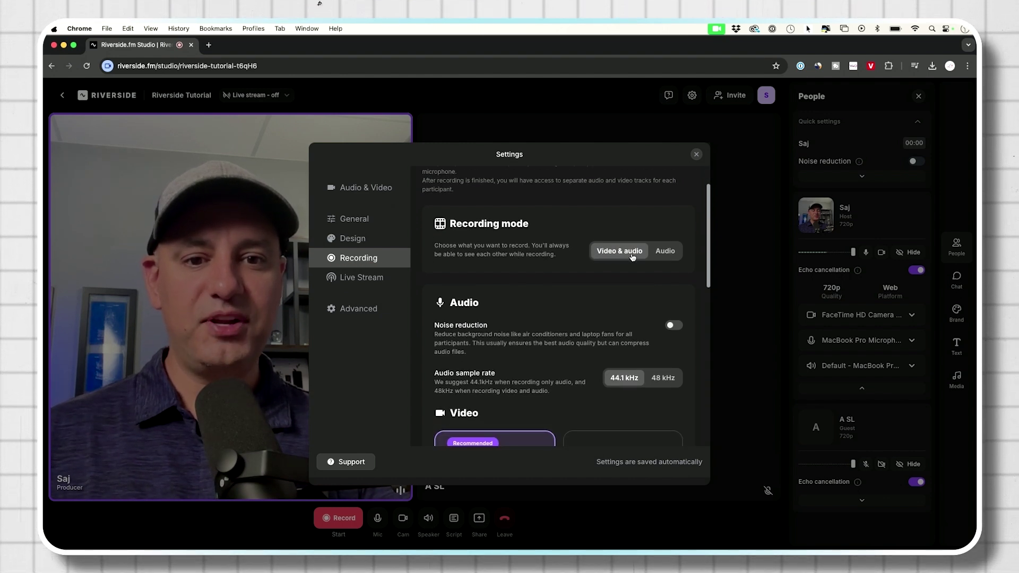
scroll(519, 246, "down", 4)
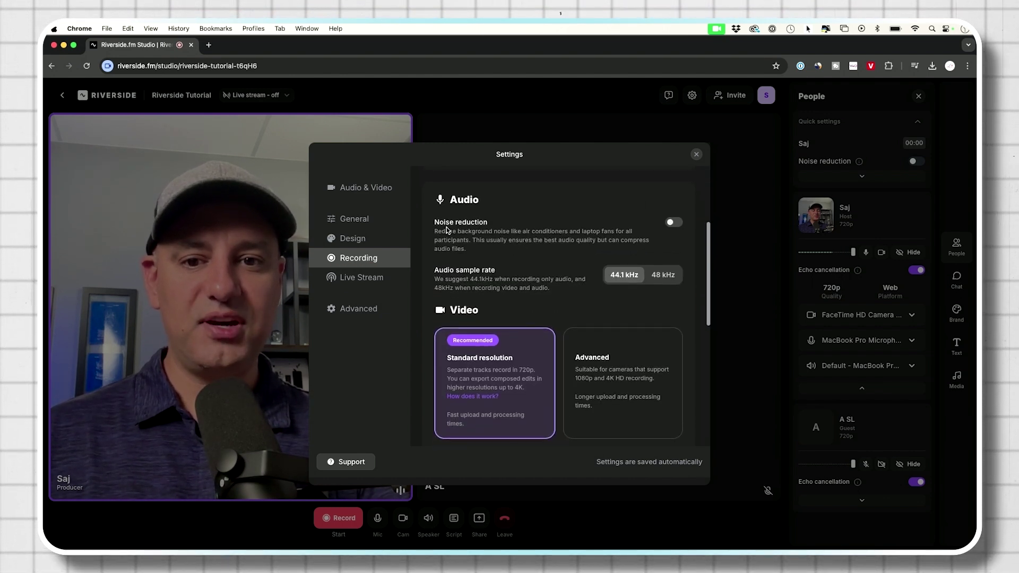
left_click(674, 222)
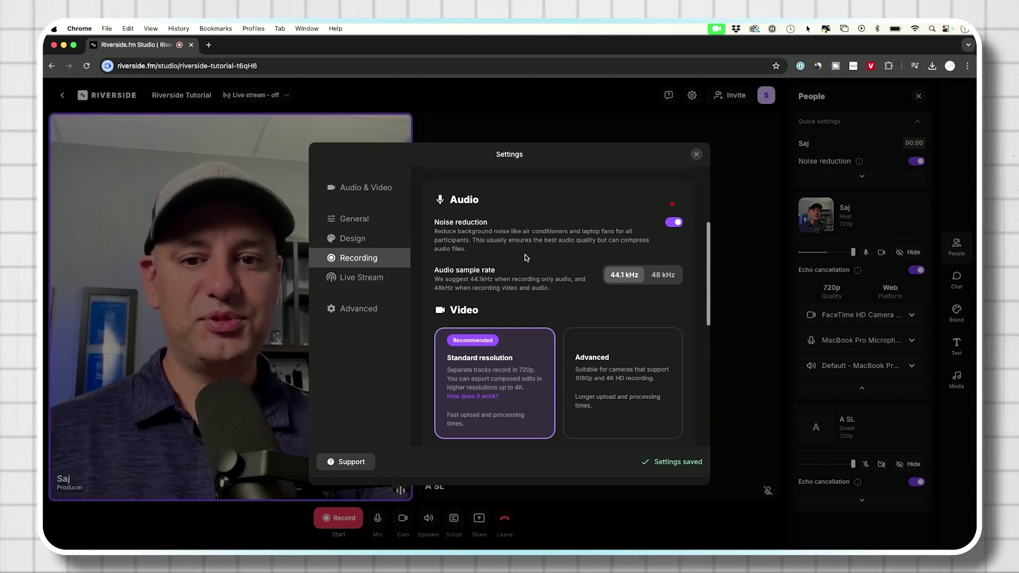
Step: Look through the remaining recording options and the Live Stream page, then close Settings
scroll(526, 259, "down", 1)
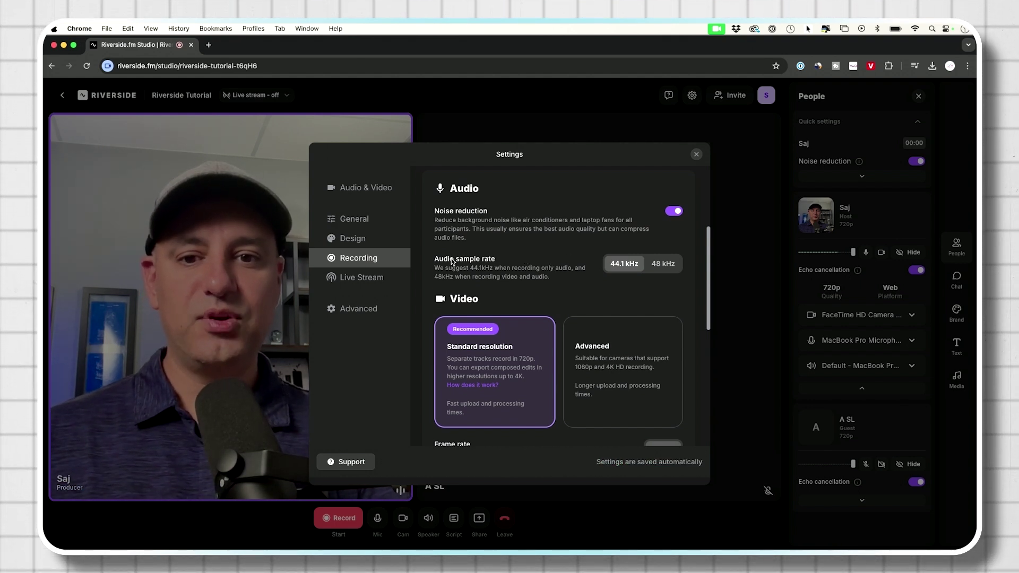
scroll(550, 265, "down", 3)
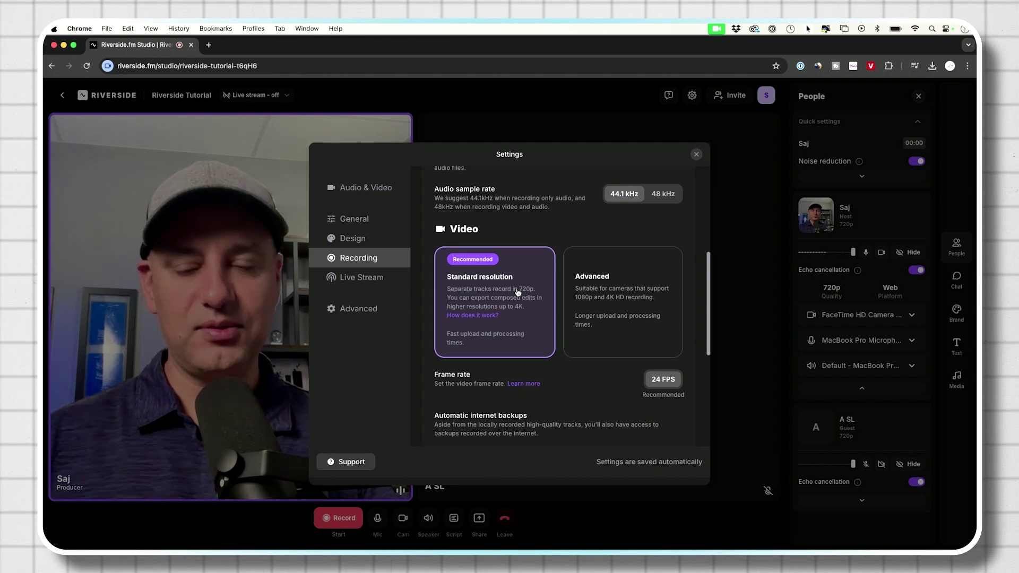
scroll(578, 377, "down", 2)
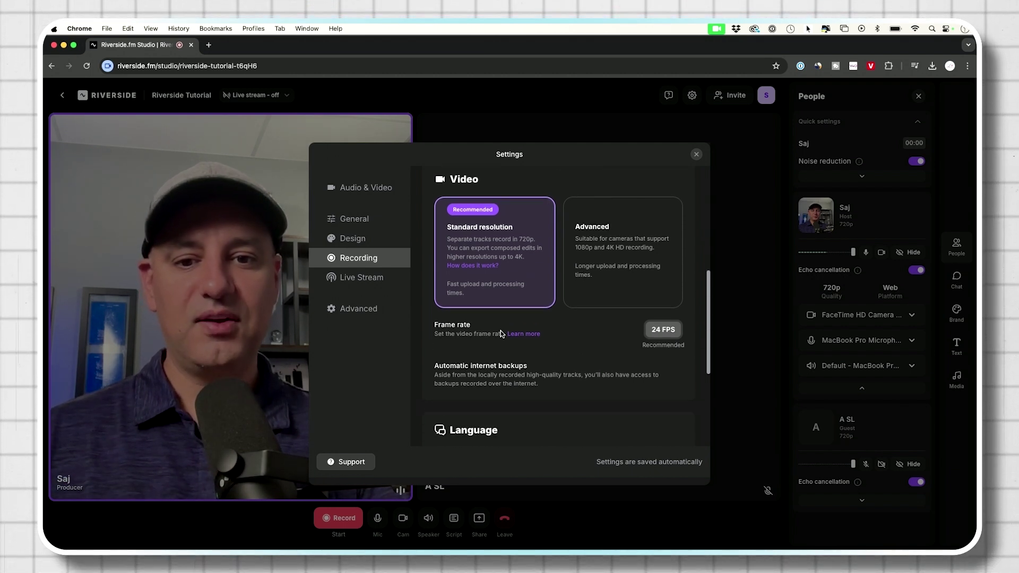
scroll(609, 331, "down", 8)
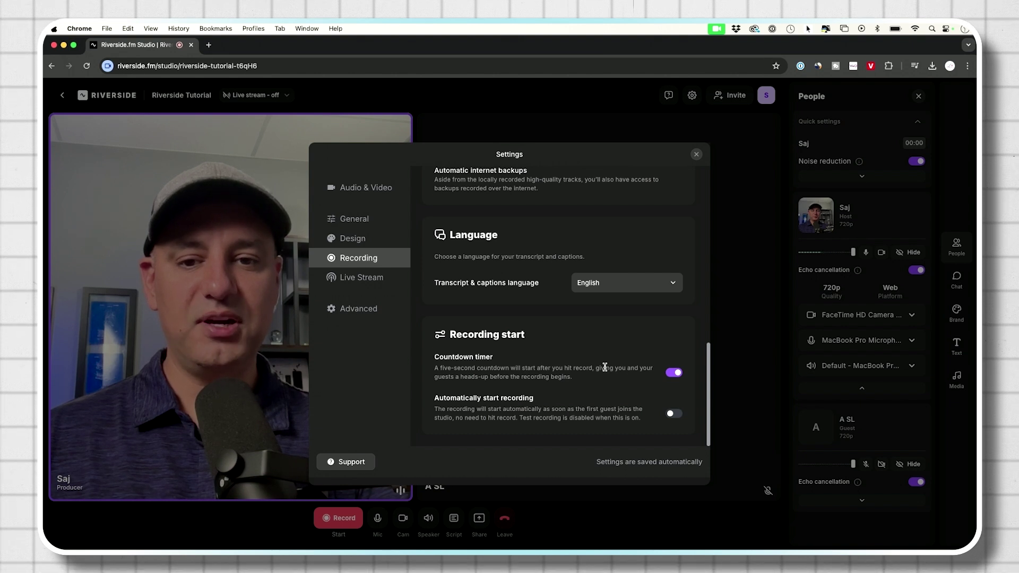
left_click(366, 278)
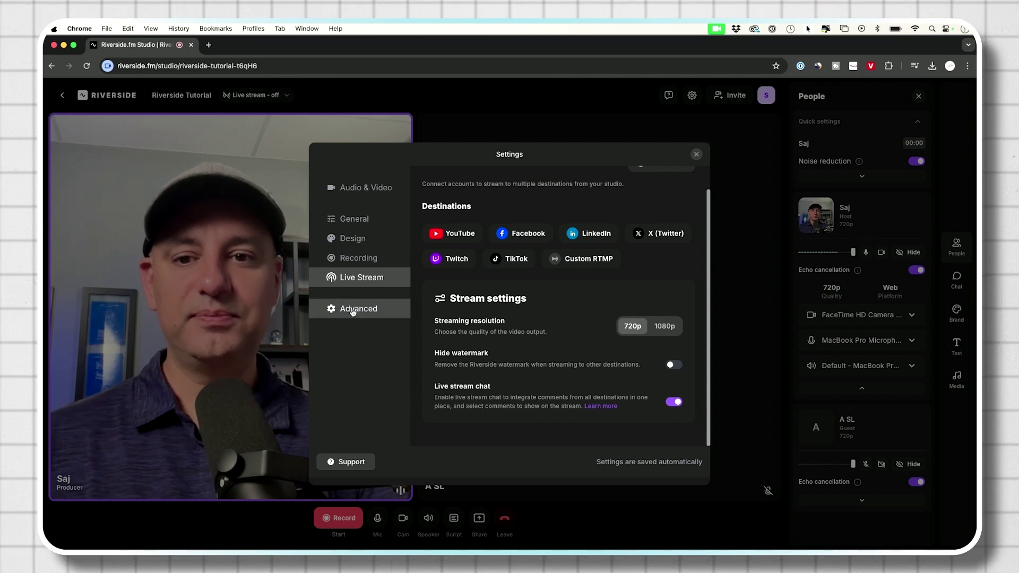
key("Escape")
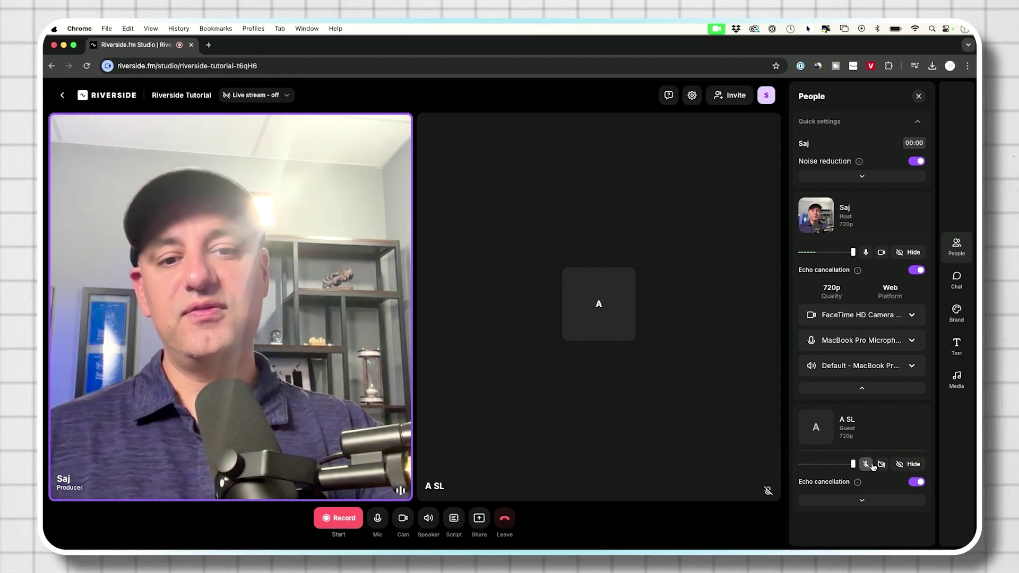
Step: Expand the guest's details in the People panel, showing no camera and no microphone
mouse_move(600, 326)
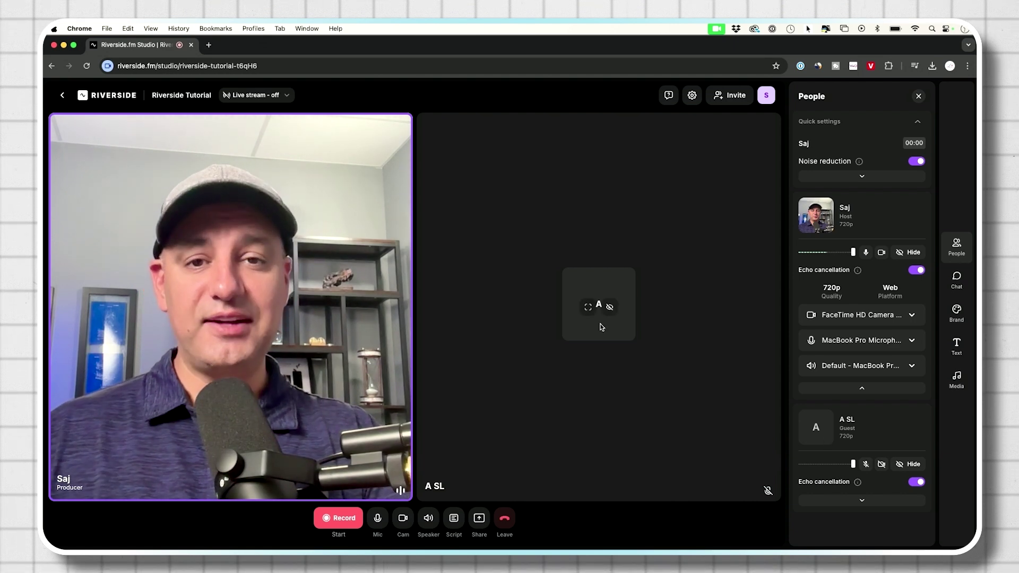
left_click(862, 500)
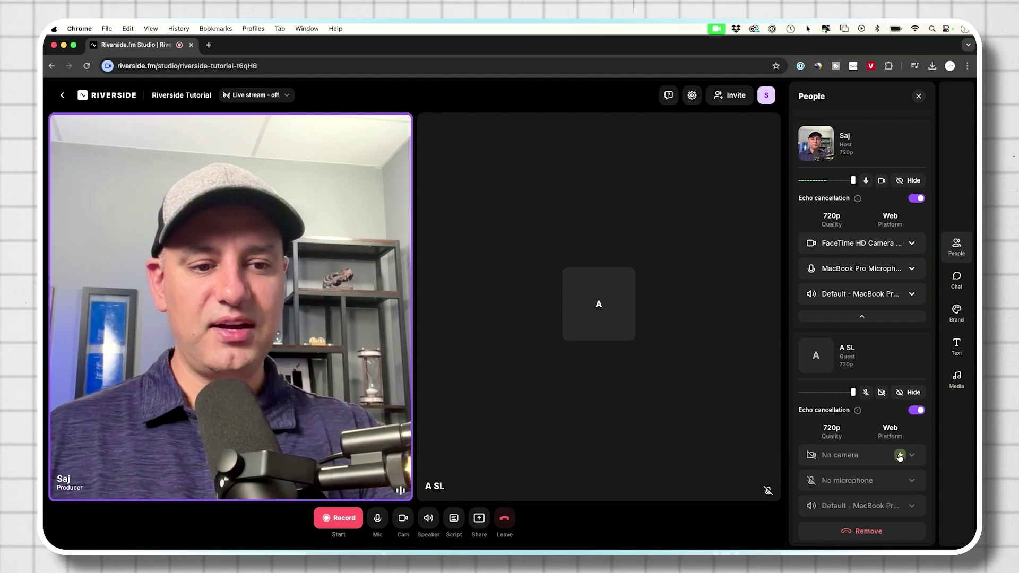
scroll(883, 430, "up", 3)
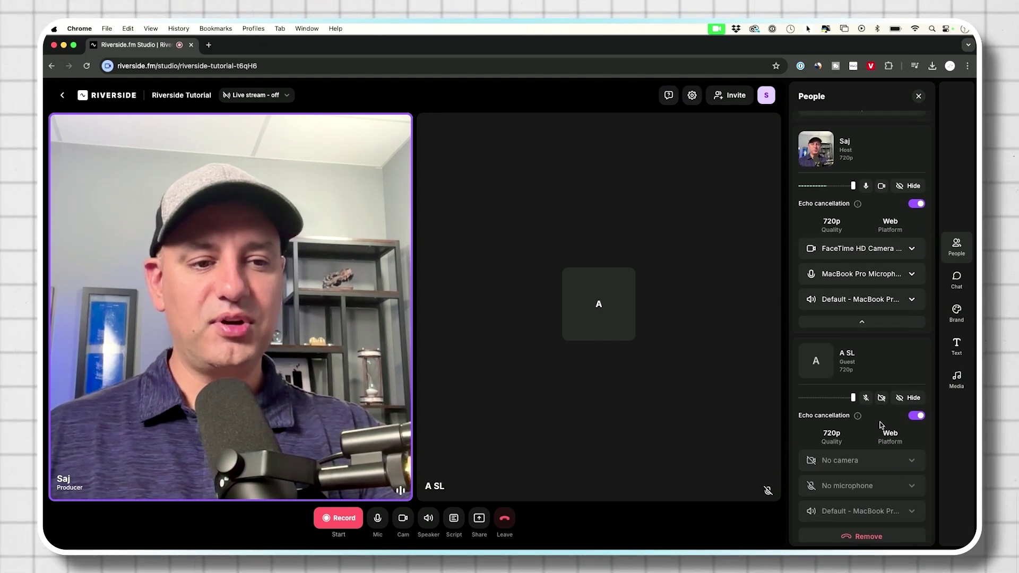
Step: In the Brand panel, set the Video frame to Fit instead of Fill
left_click(957, 279)
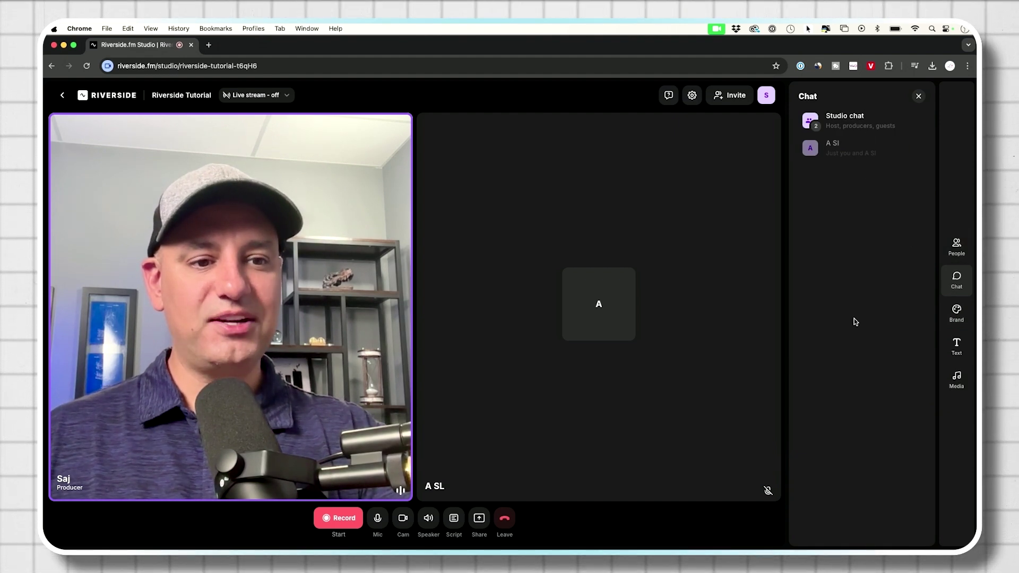
left_click(957, 310)
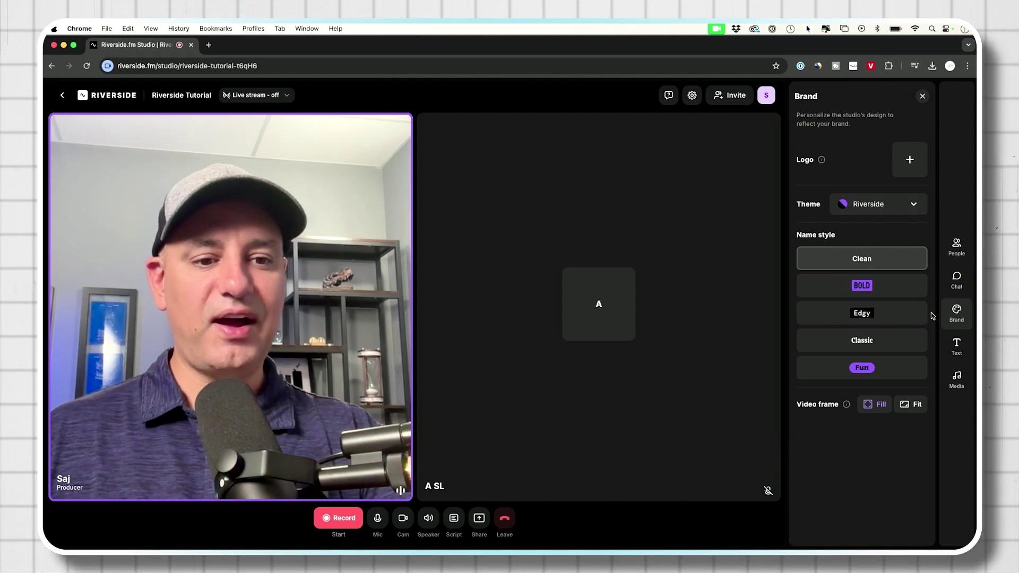
left_click(912, 408)
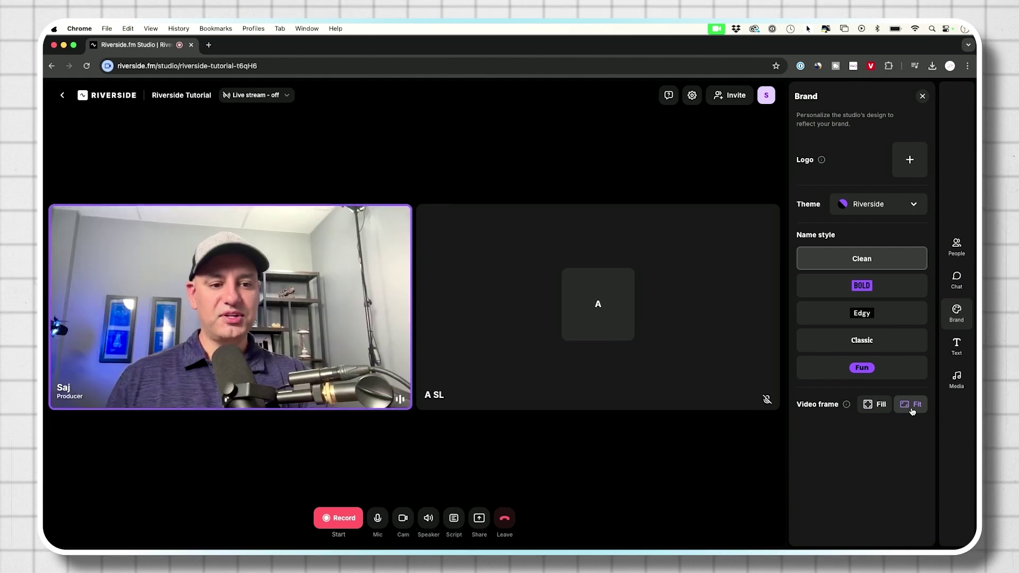
left_click(871, 406)
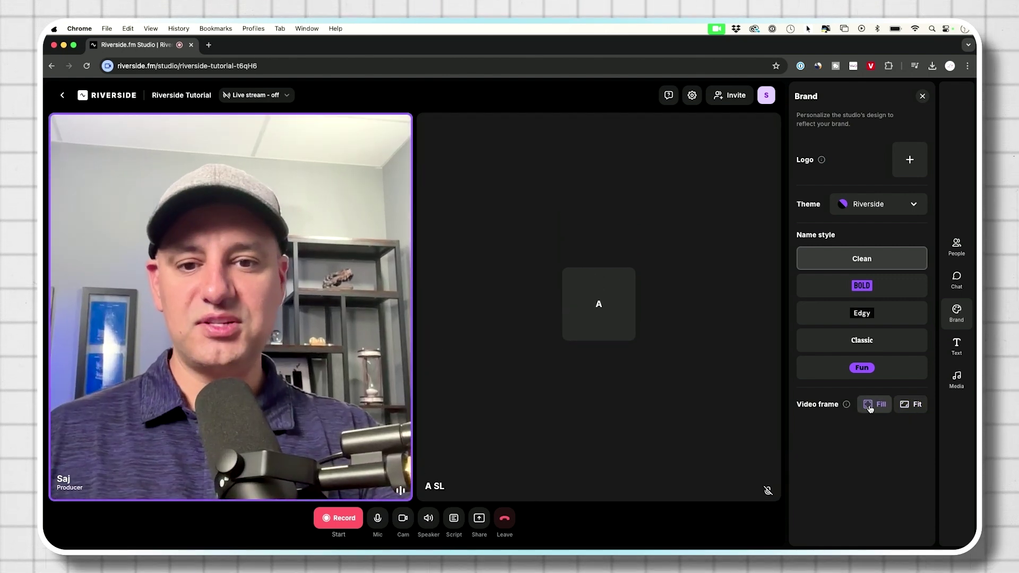
left_click(906, 406)
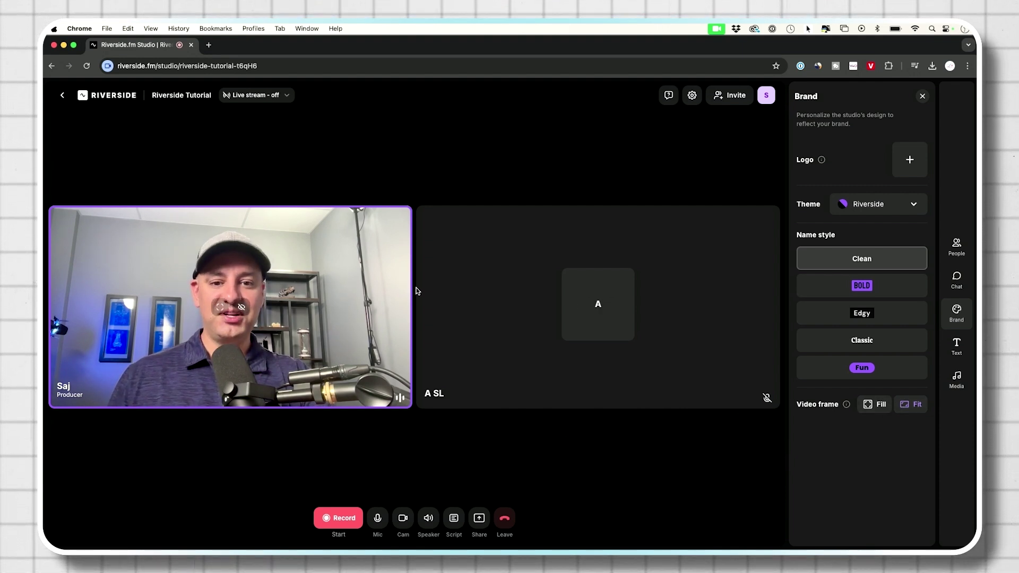
left_click(906, 404)
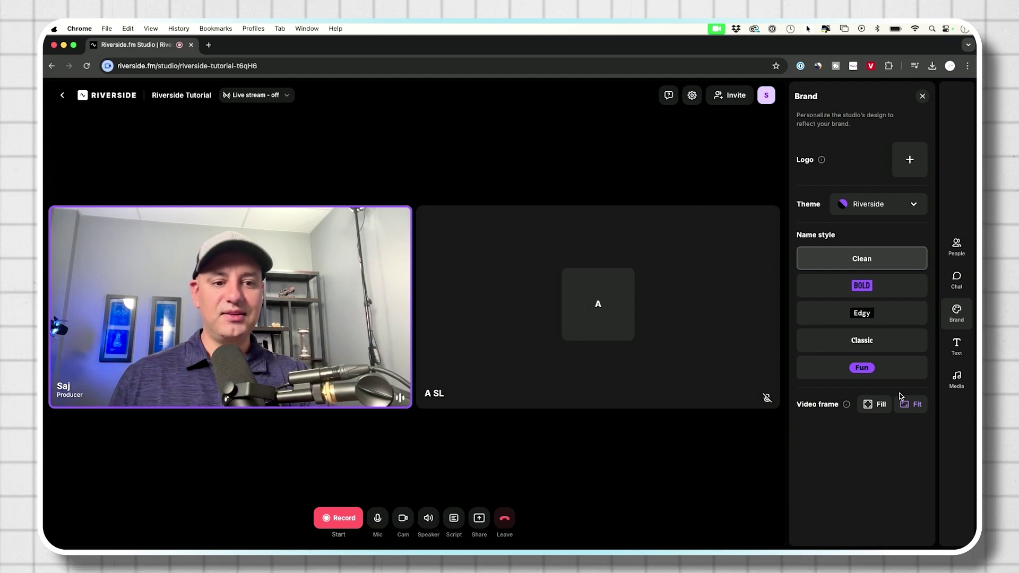
Step: Show the People panel and check the microphone, camera and speaker device menus
left_click(958, 355)
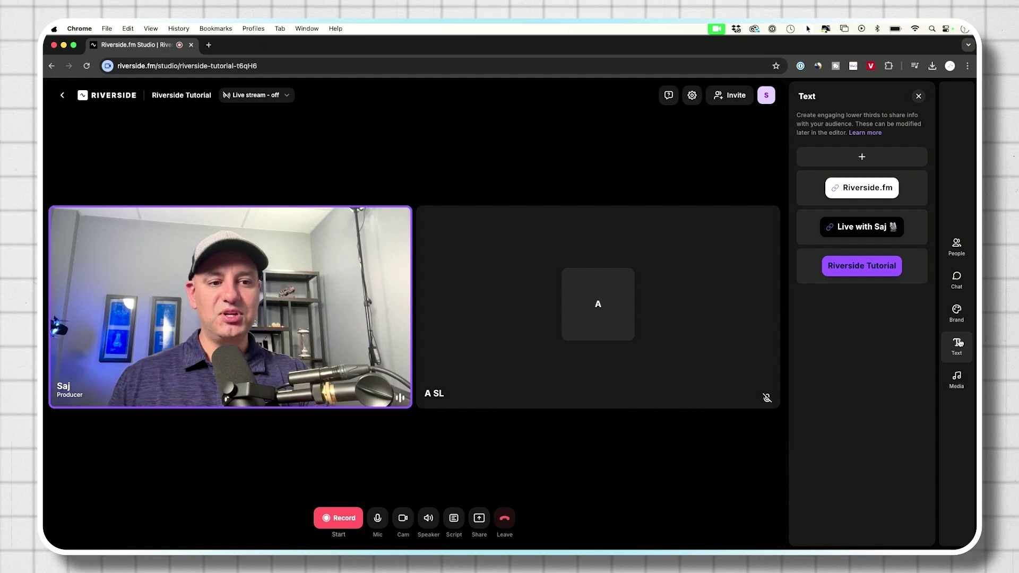
left_click(963, 253)
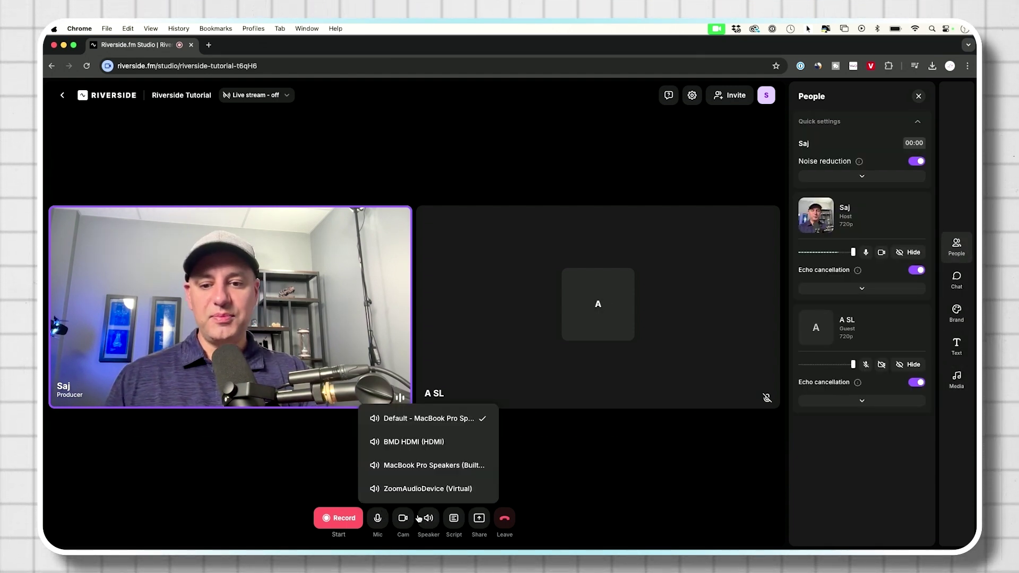
left_click(378, 525)
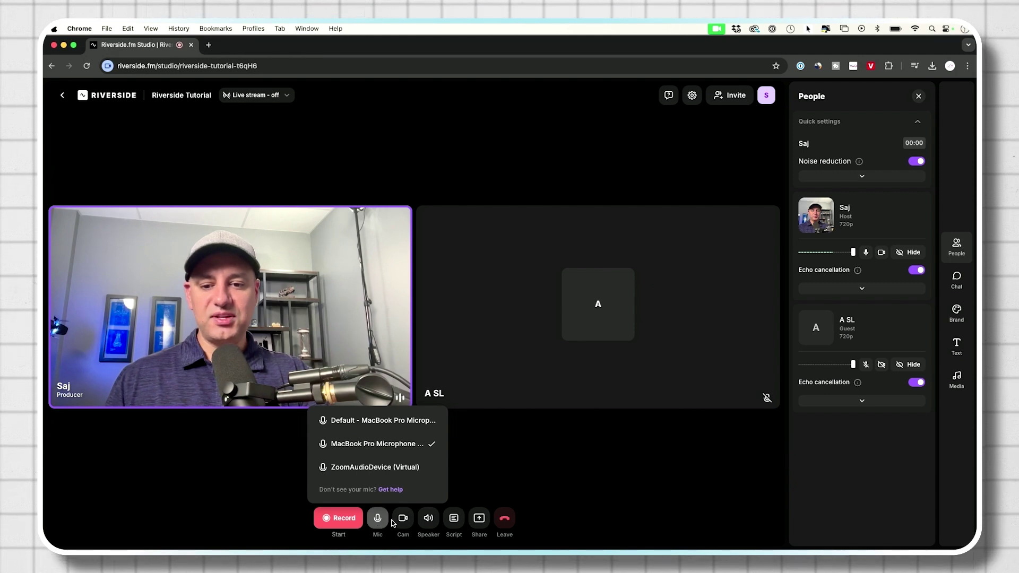
left_click(403, 518)
left_click(428, 518)
left_click(429, 519)
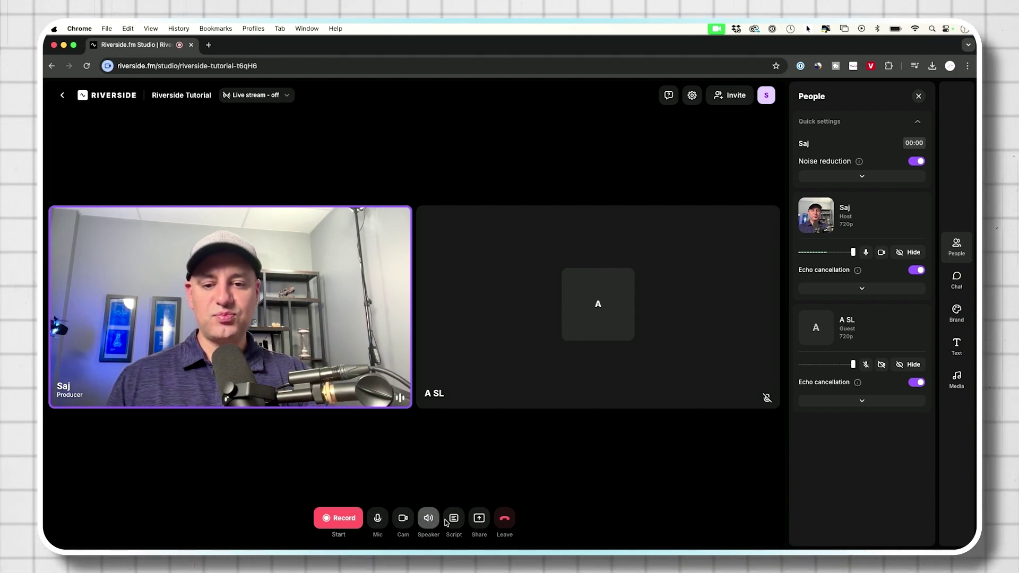
Step: Try the Script area above the tiles and the Teleprompter, then view screen sharing options
left_click(454, 520)
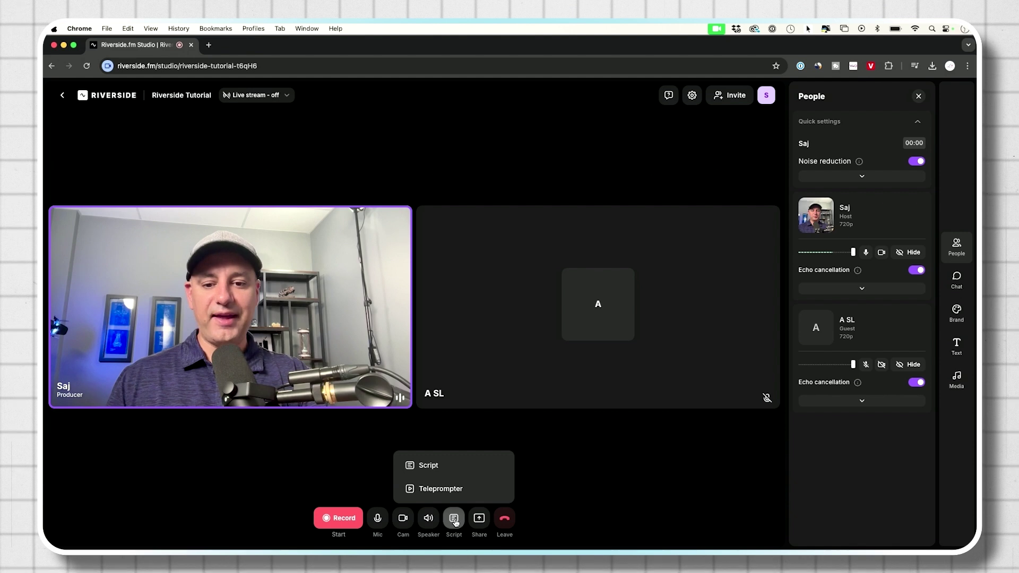
left_click(454, 520)
mouse_move(365, 204)
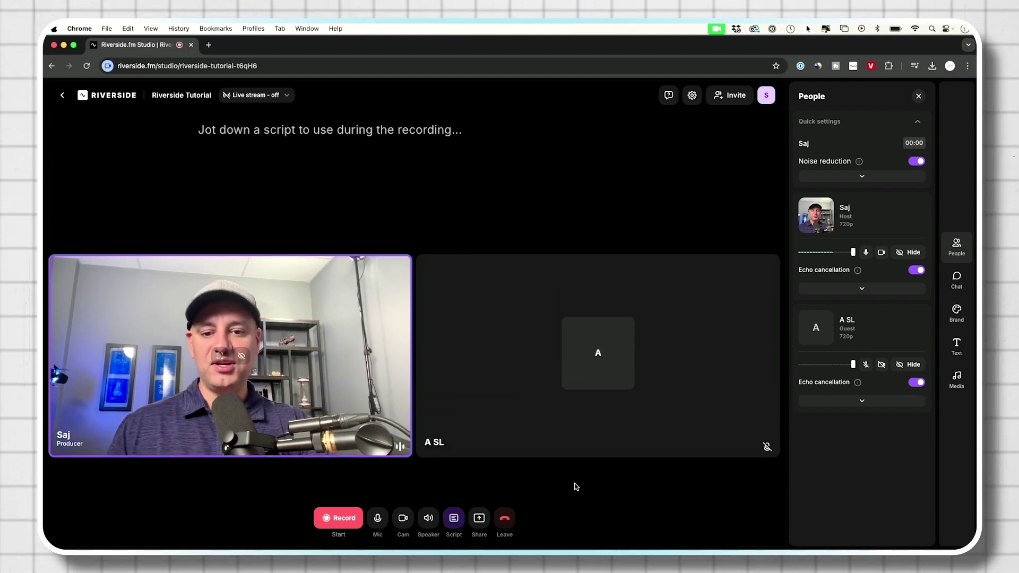
left_click(454, 519)
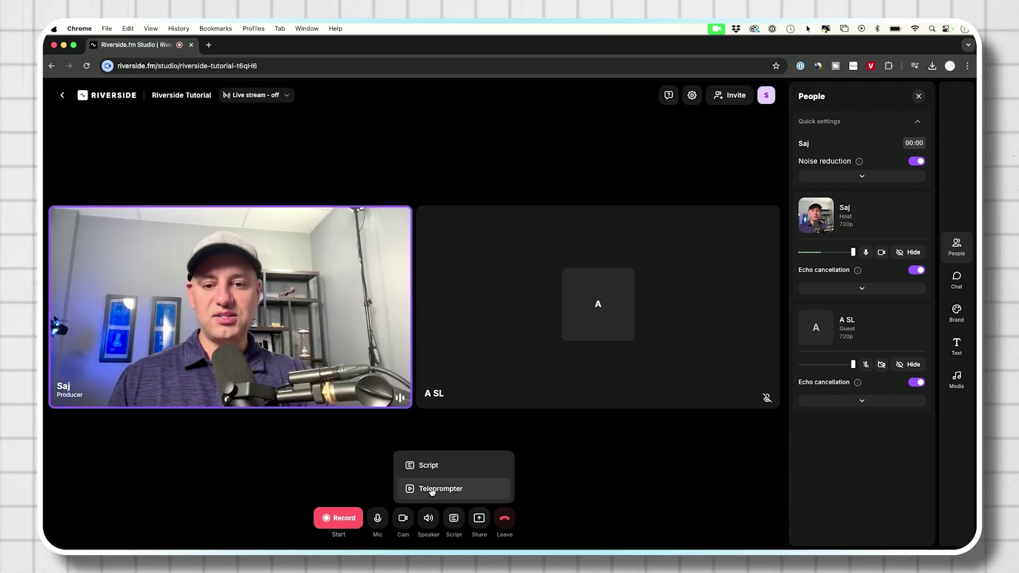
left_click(432, 490)
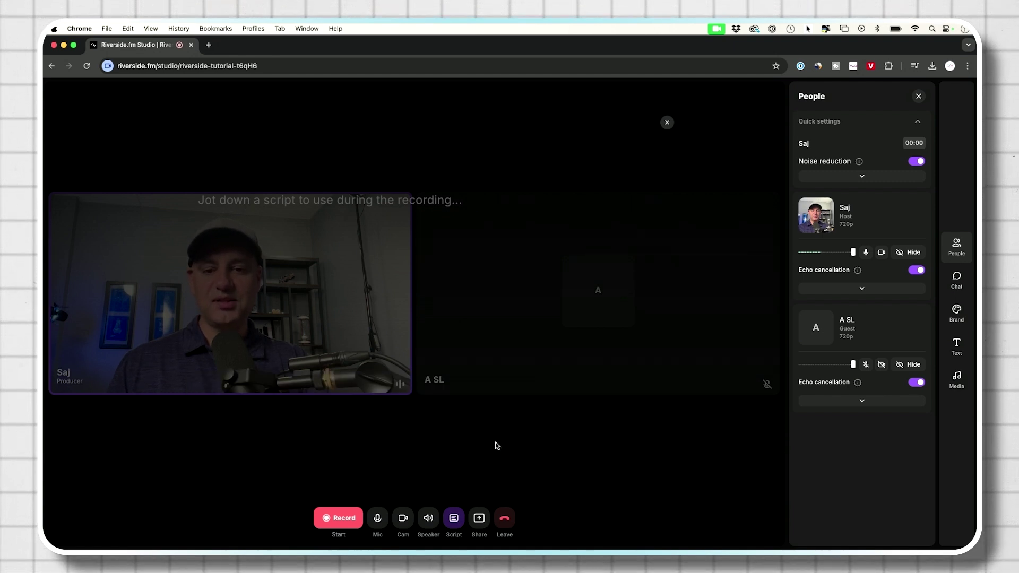
left_click(667, 122)
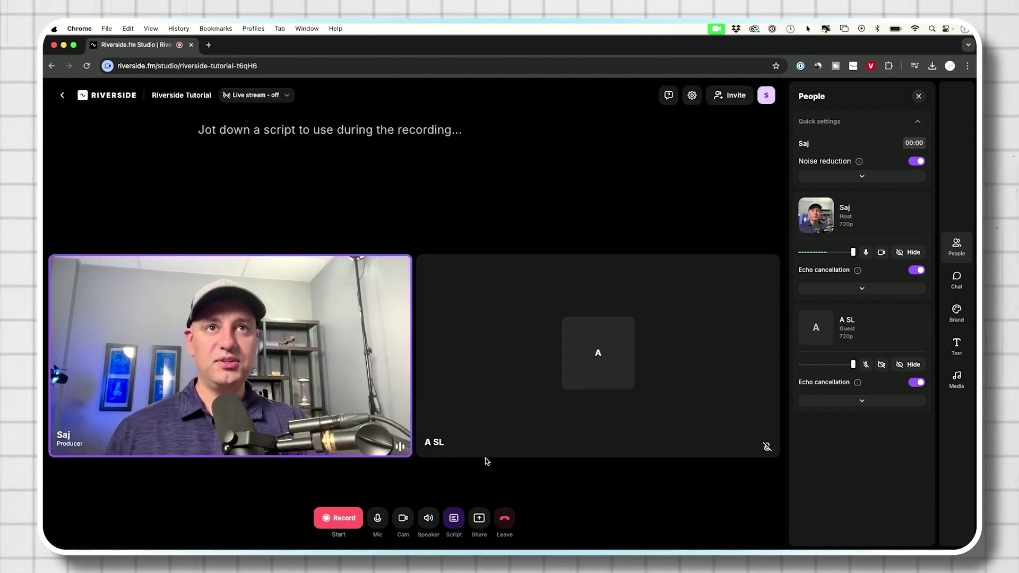
left_click(480, 515)
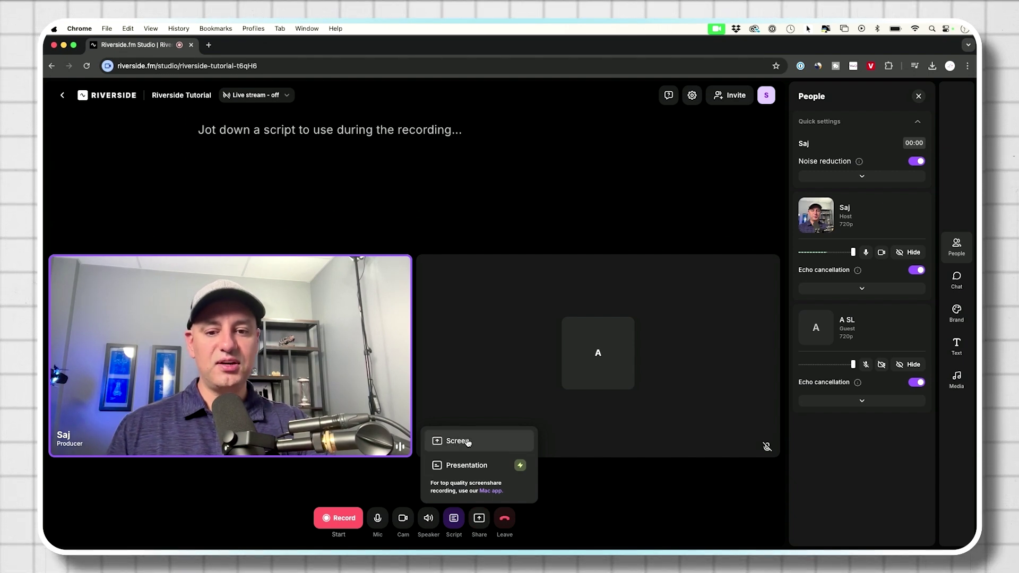
Step: Record a 01:08 take with both participants, then stop the recording
left_click(337, 519)
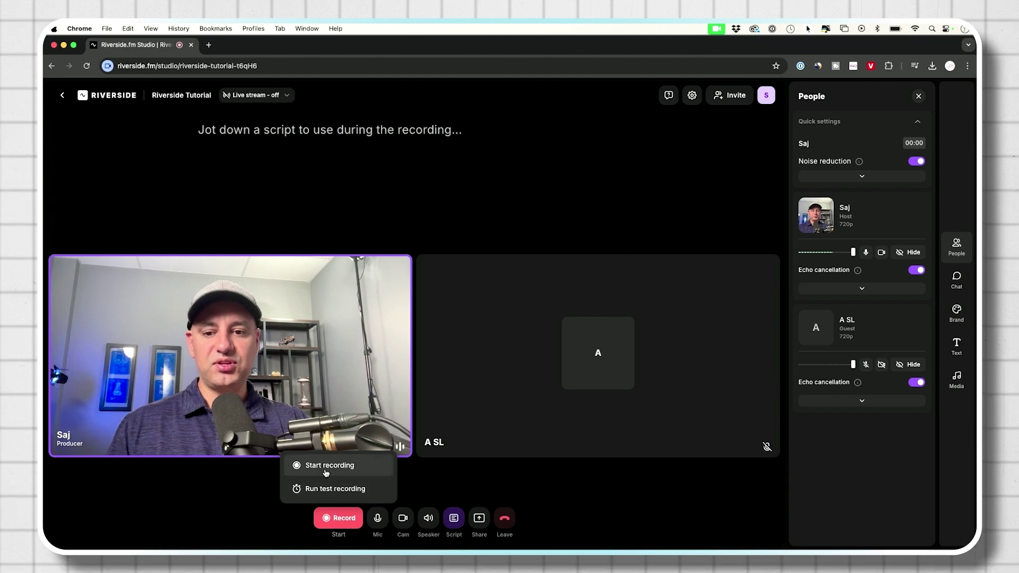
left_click(332, 515)
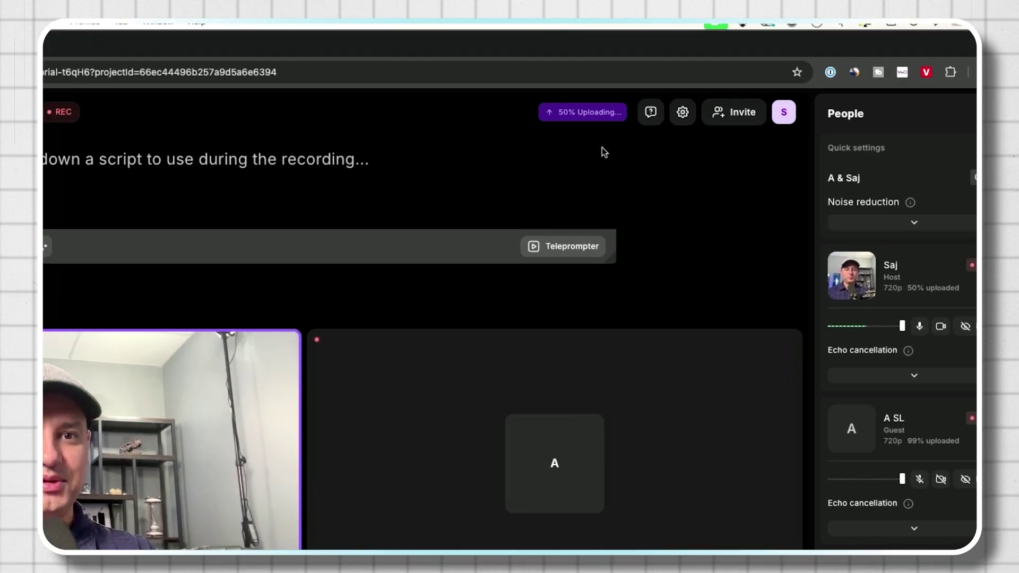
mouse_move(557, 115)
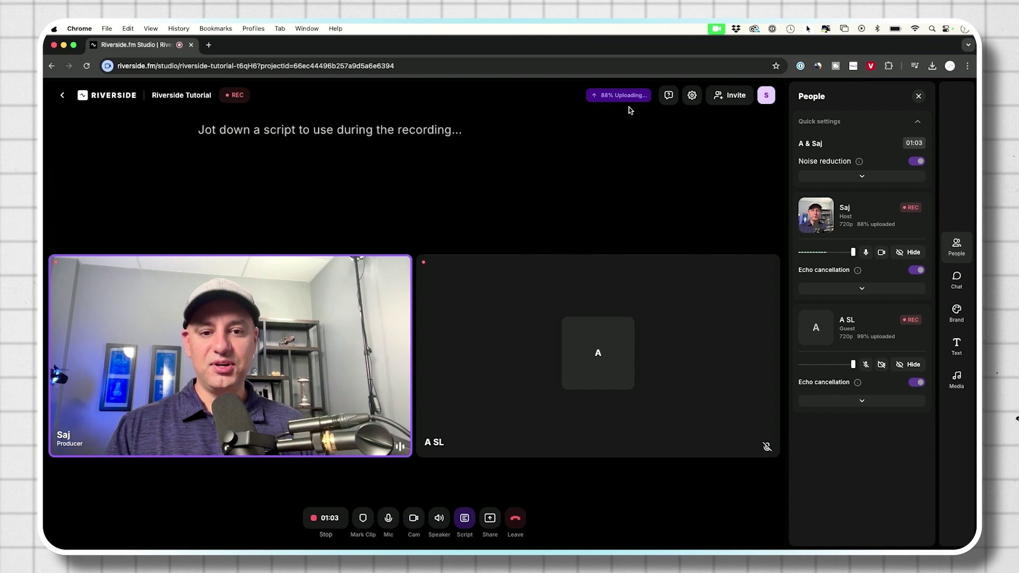
left_click(322, 520)
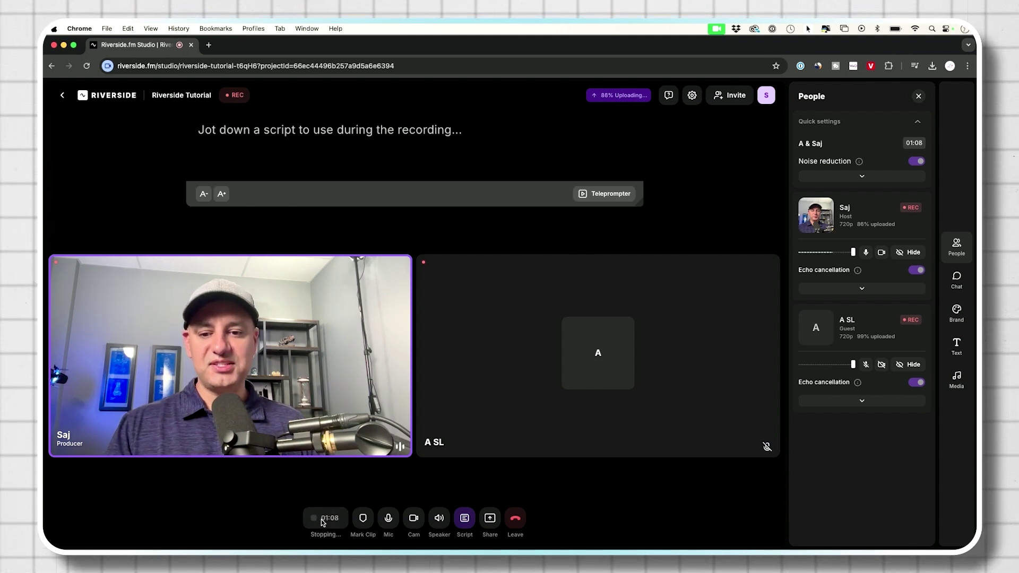
Step: Wait for host and guest uploads to complete, then close the Upload complete popup
mouse_move(607, 103)
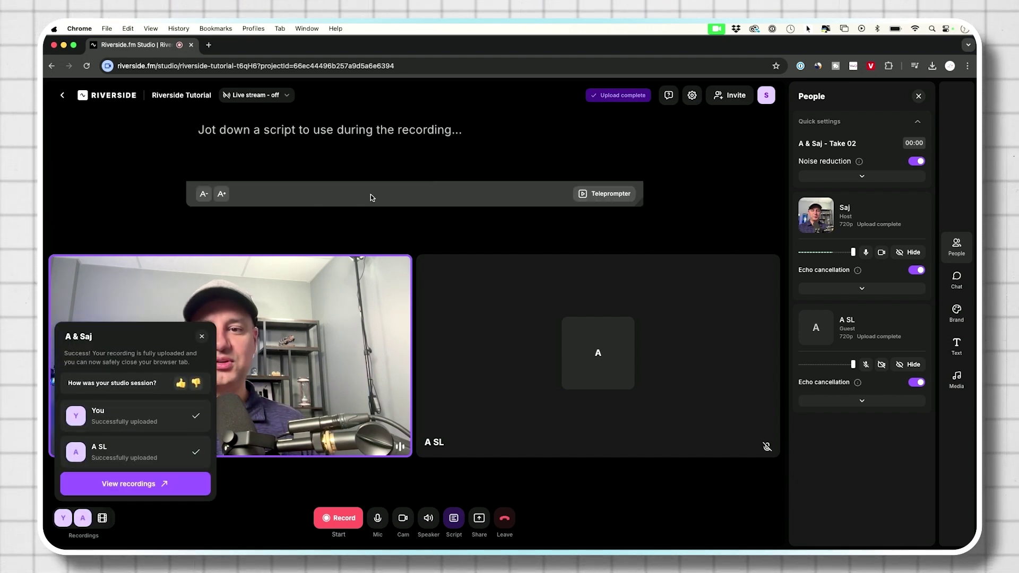
left_click(202, 338)
mouse_move(416, 157)
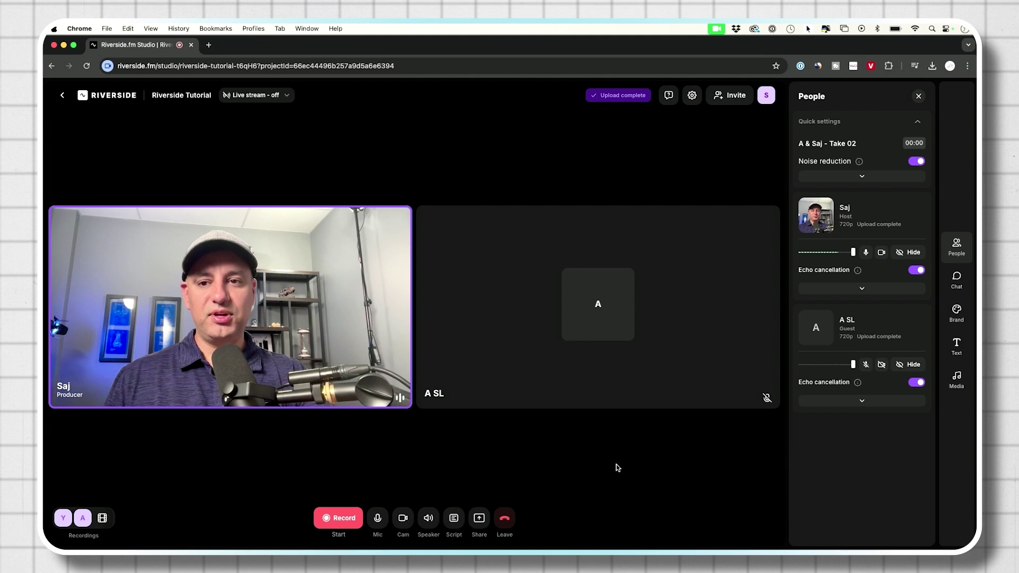
Step: End the session for all participants and browse the project dashboard
left_click(505, 518)
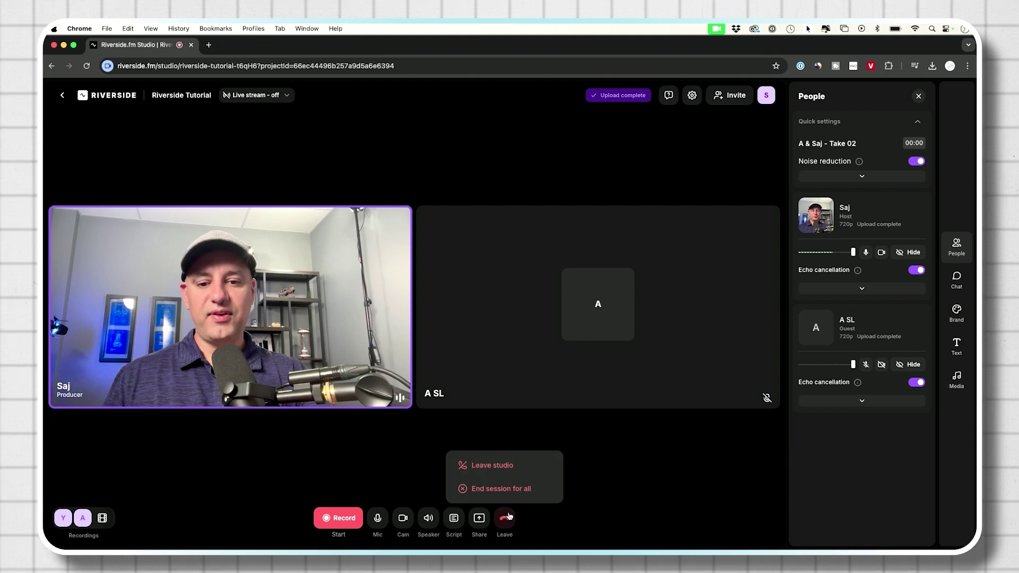
left_click(489, 490)
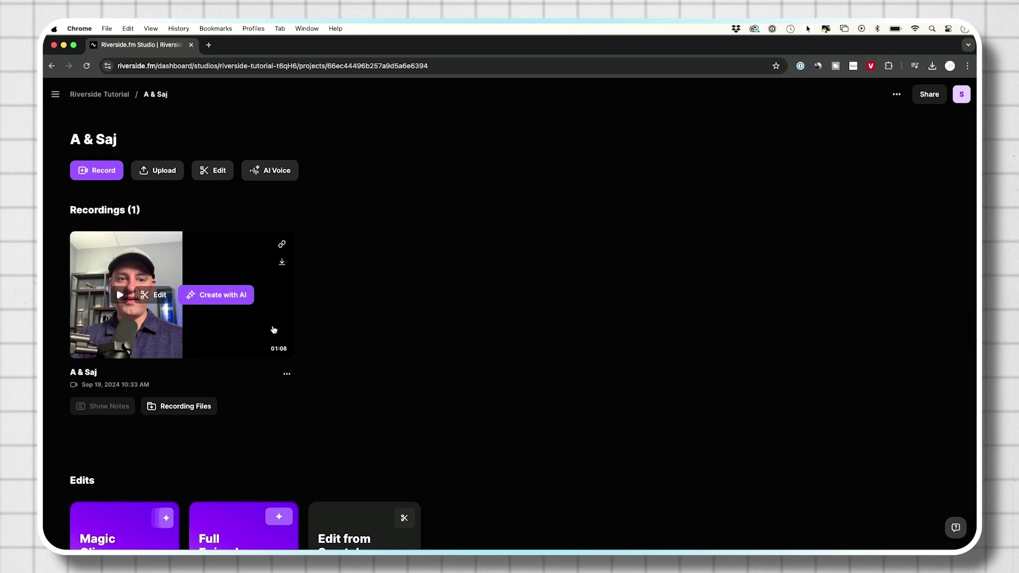
scroll(273, 330, "down", 4)
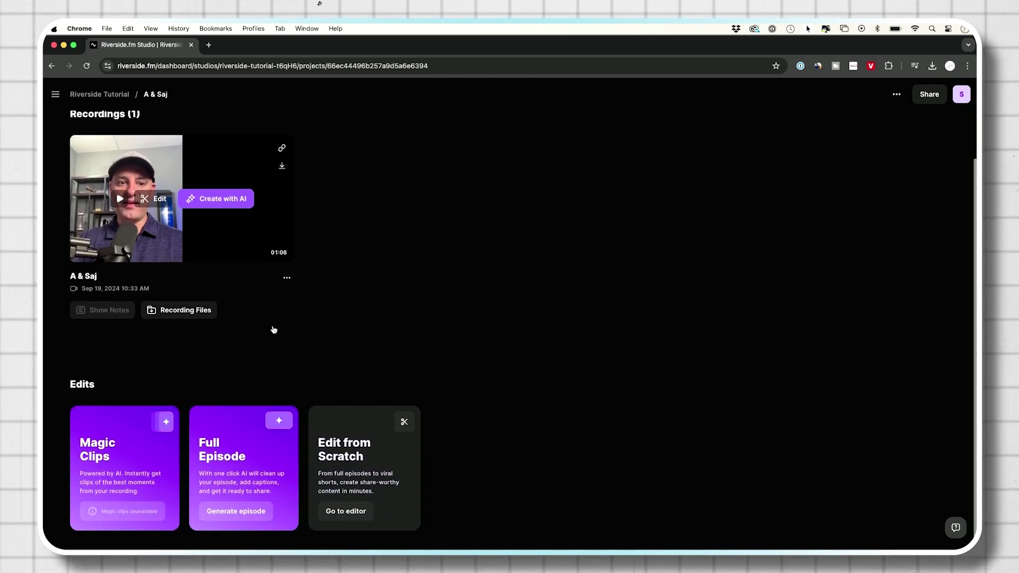
scroll(273, 330, "up", 3)
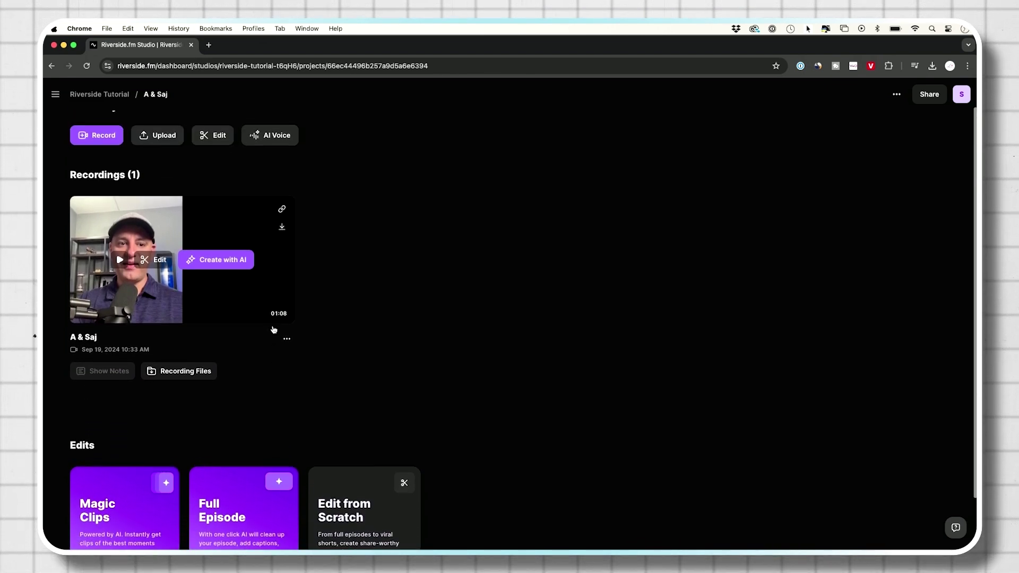
Step: Download the host's Raw video track from the recording's separate track files
left_click(169, 384)
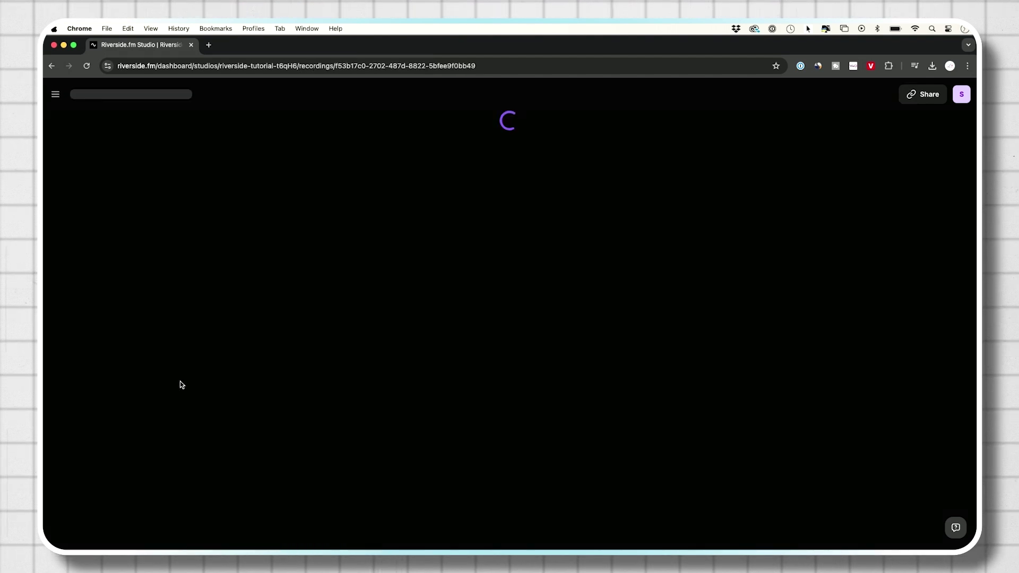
scroll(169, 382, "down", 3)
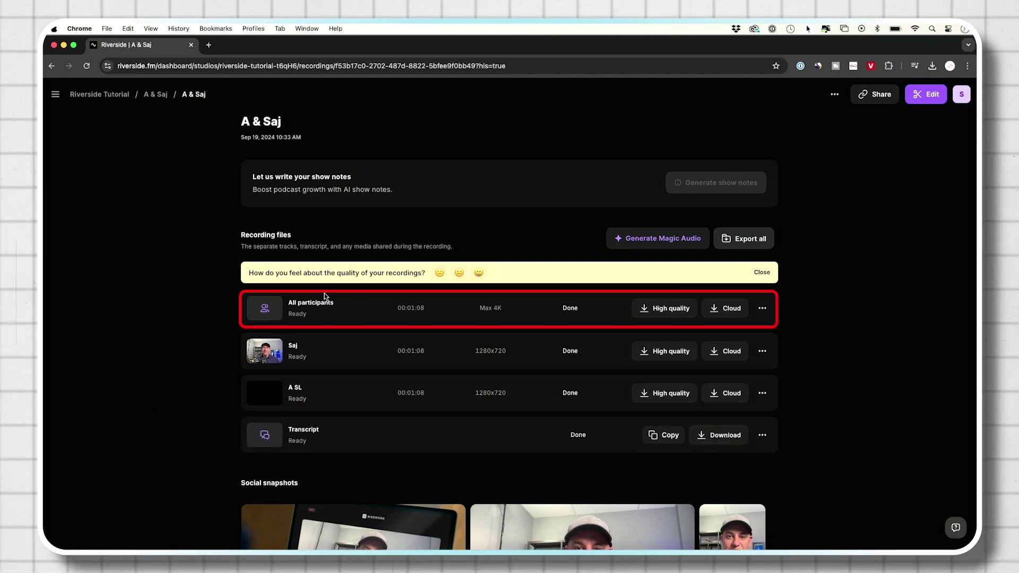
scroll(313, 296, "down", 3)
scroll(314, 295, "up", 1)
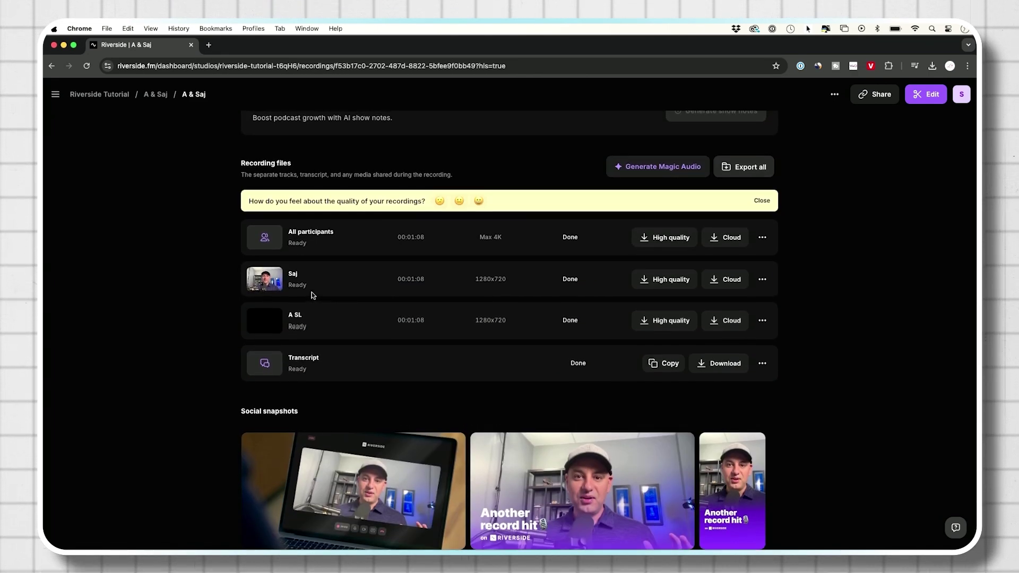
left_click(657, 285)
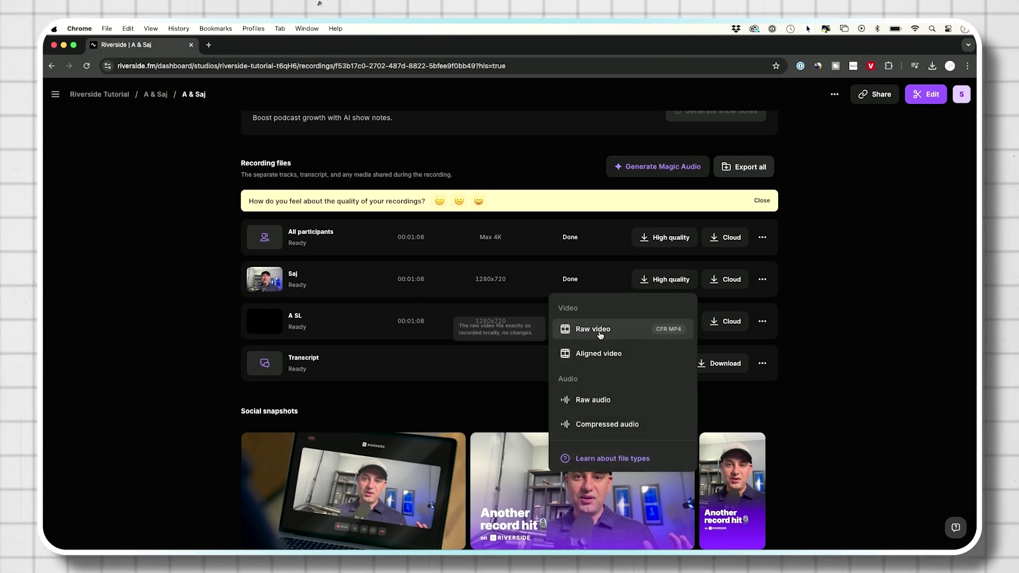
left_click(594, 329)
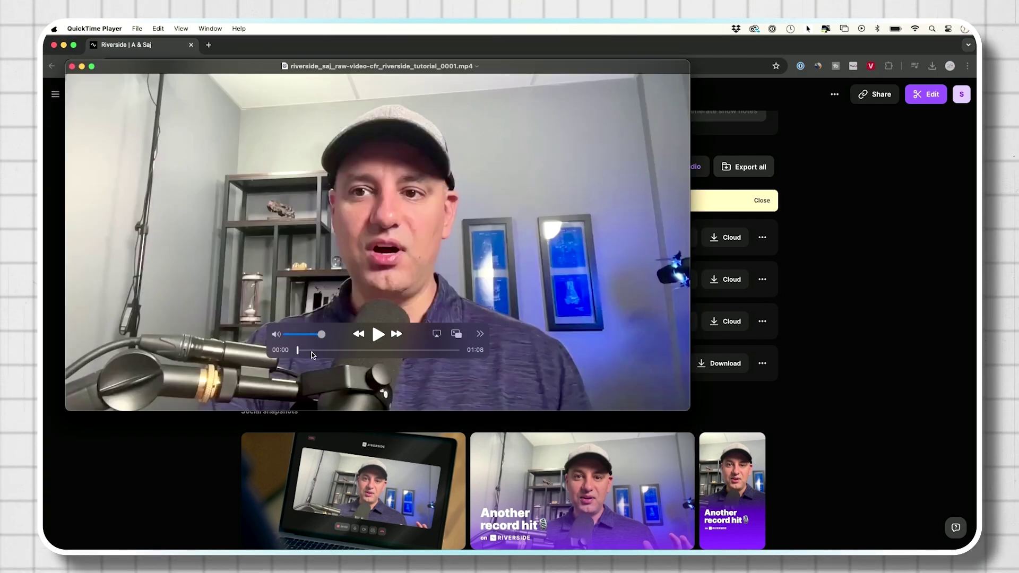
Step: Scrub ahead in the host's raw video in QuickTime Player, then close it
mouse_move(326, 354)
left_mouse_down()
mouse_move(346, 352)
mouse_move(325, 350)
left_mouse_up()
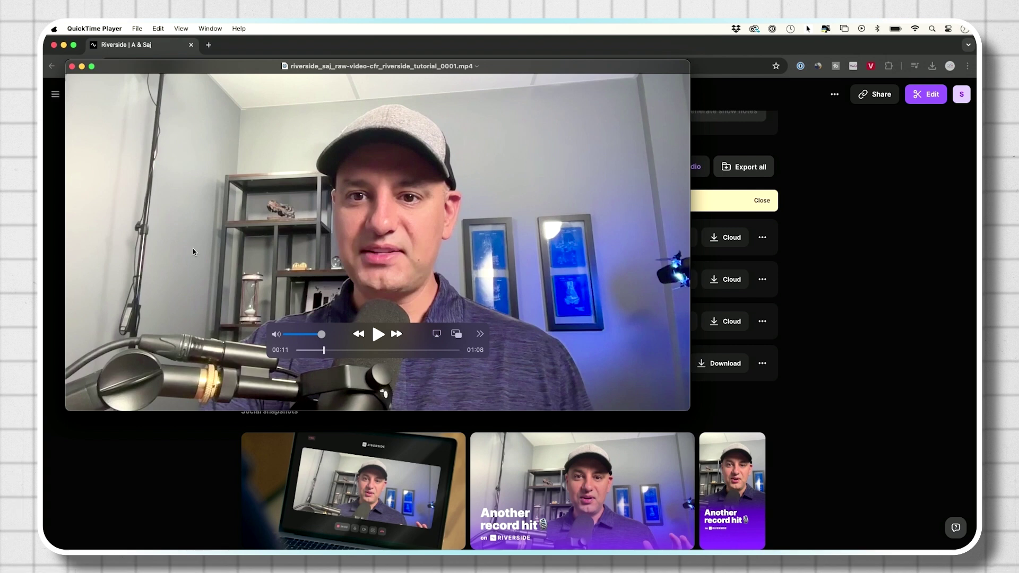
left_click(72, 67)
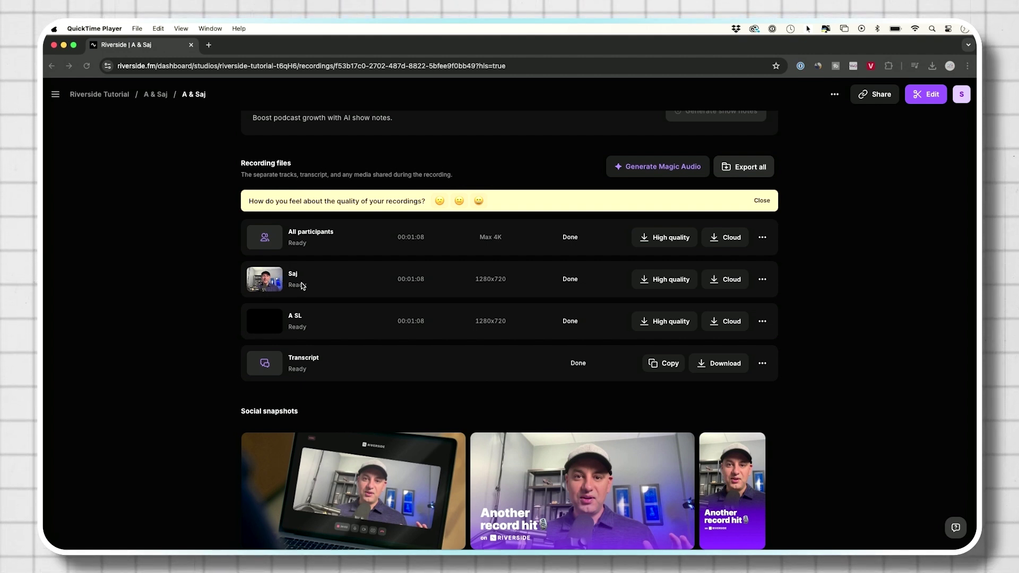
scroll(302, 287, "up", 1)
Step: Dismiss the scenes introduction and the remaining onboarding tips, including the final feedback tip
scroll(303, 286, "up", 1)
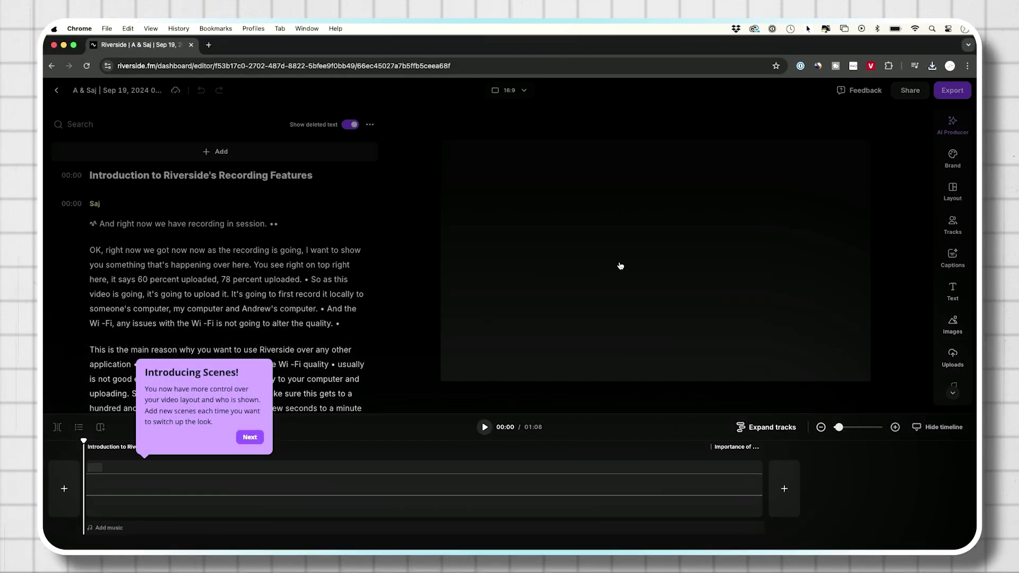
left_click(247, 439)
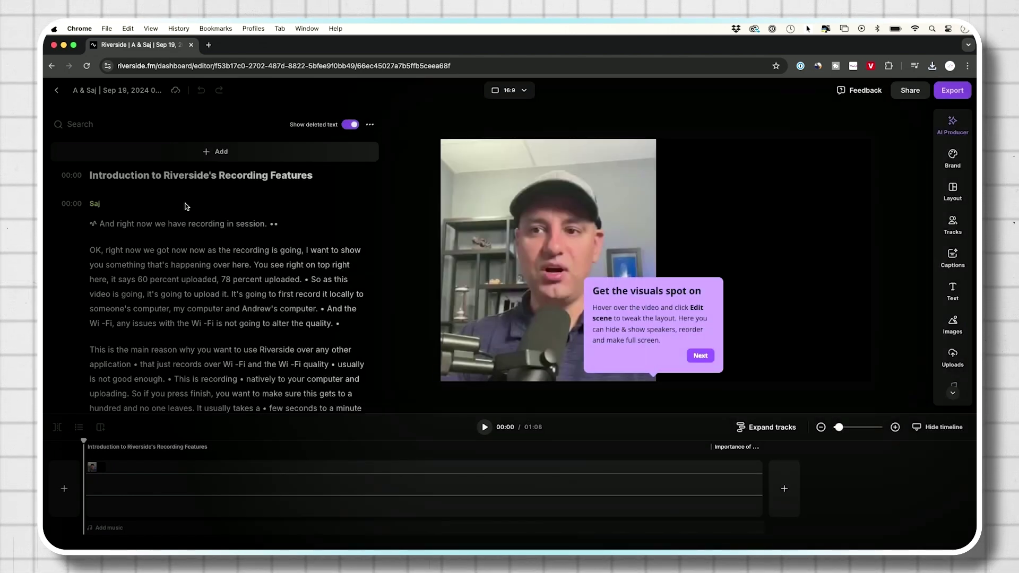
left_click(697, 356)
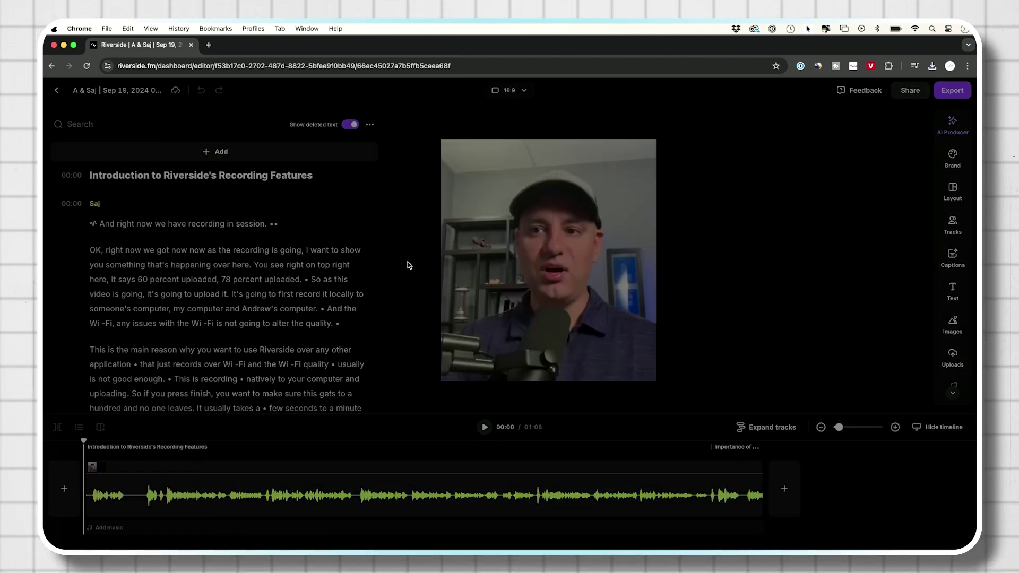
left_click(907, 247)
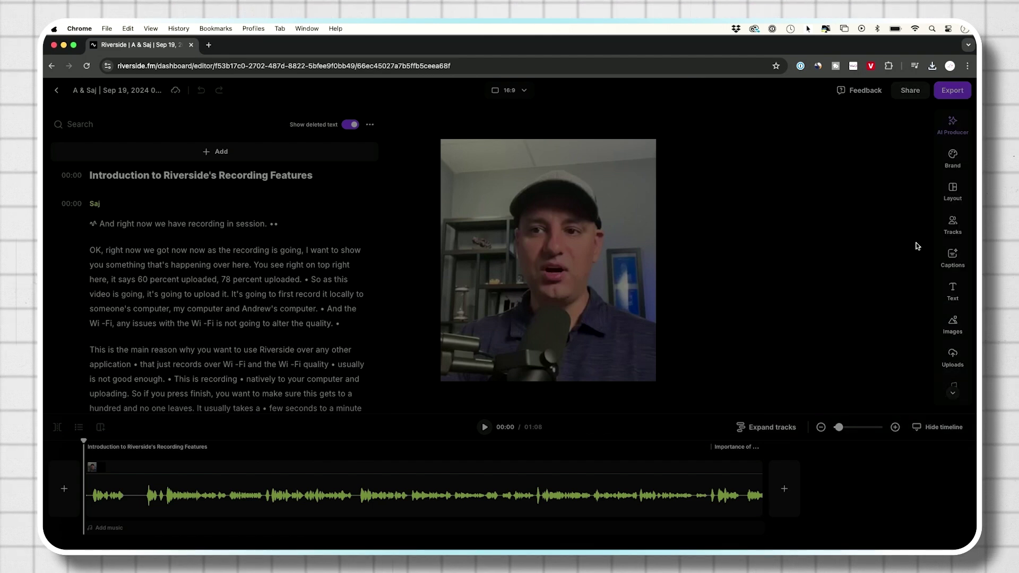
left_click(846, 164)
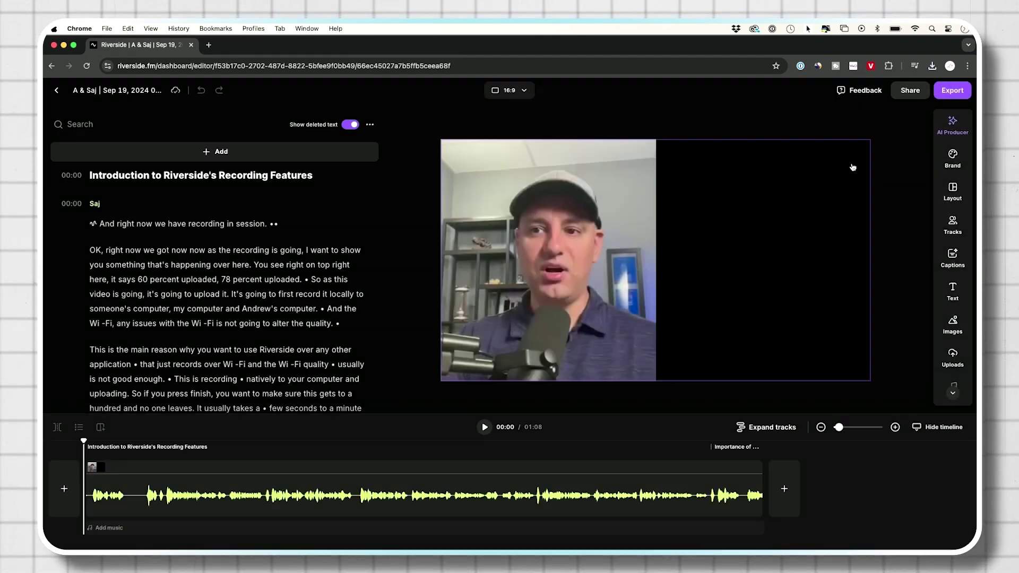
Step: Delete the transcript paragraph from 'OK, right now' through 'quality', then restore it
scroll(139, 270, "down", 2)
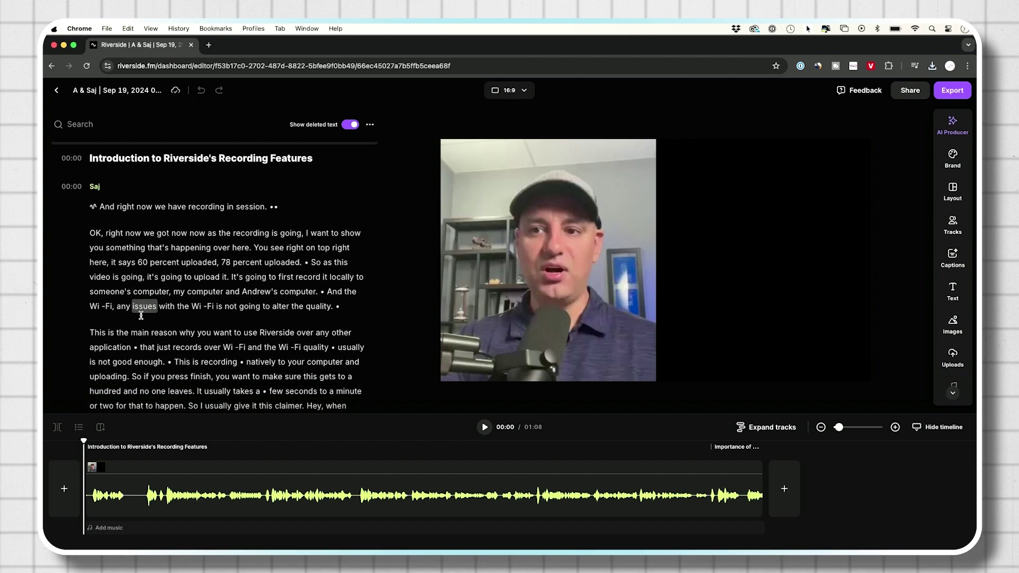
left_click_drag(91, 208, 329, 287)
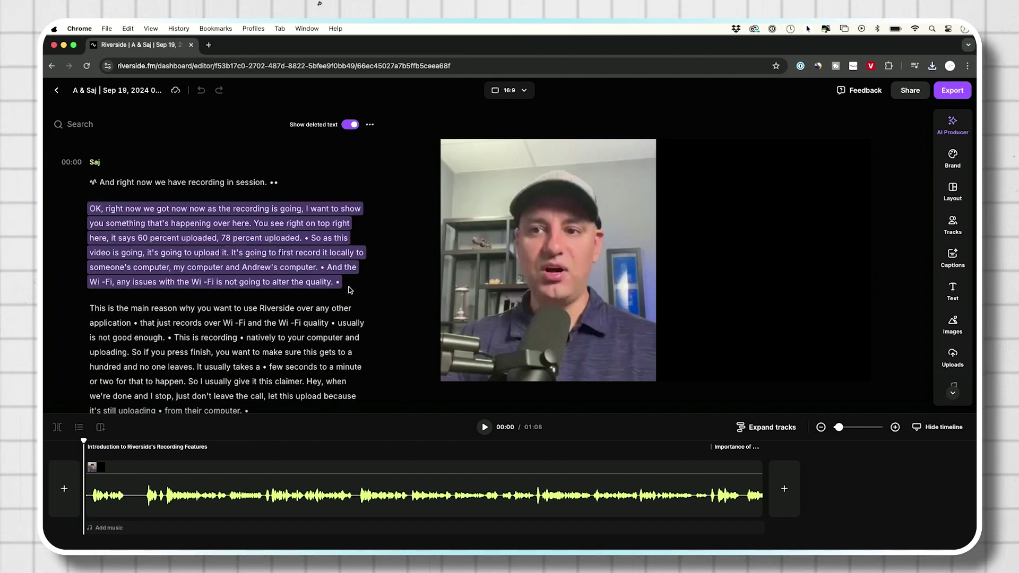
key("BackSpace")
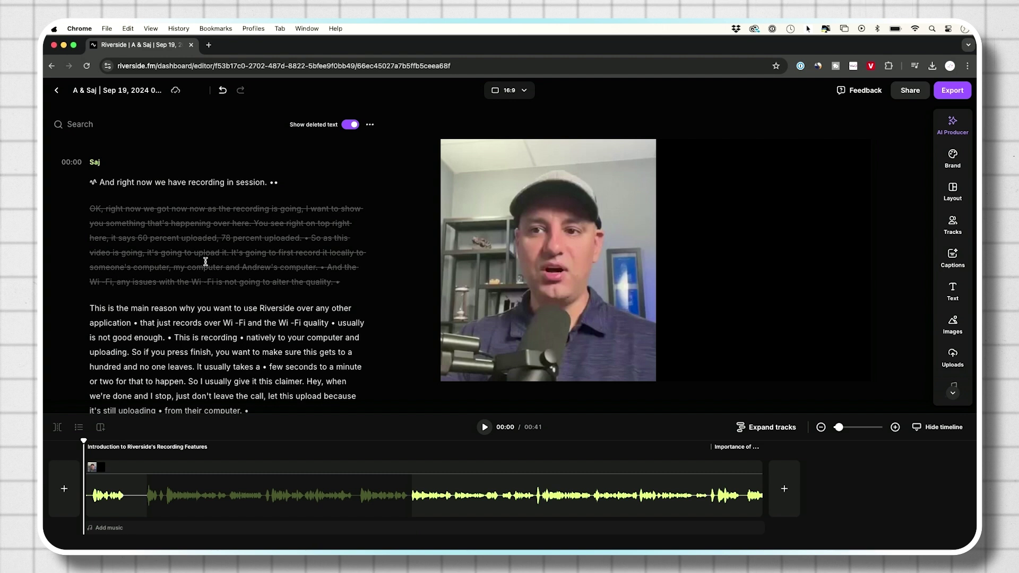
left_click_drag(342, 283, 98, 203)
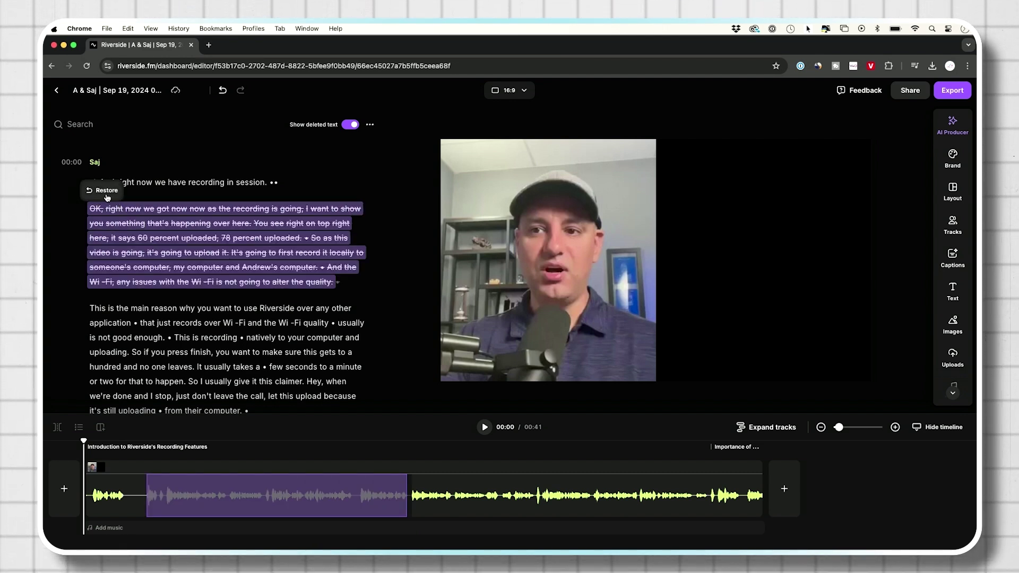
left_click(107, 193)
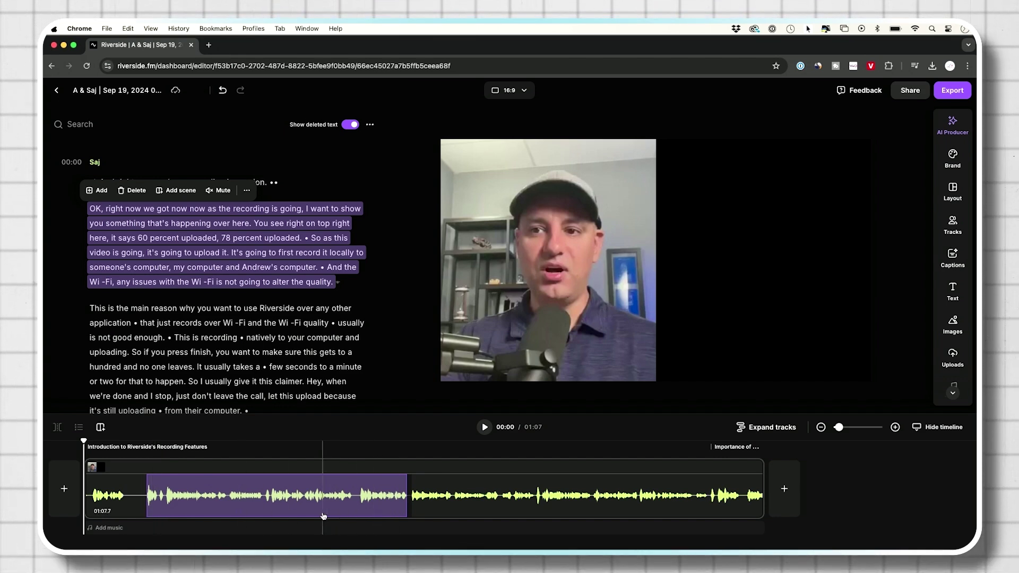
Step: Bring up the aspect-ratio choices from the 16:9 button
scroll(294, 323, "down", 3)
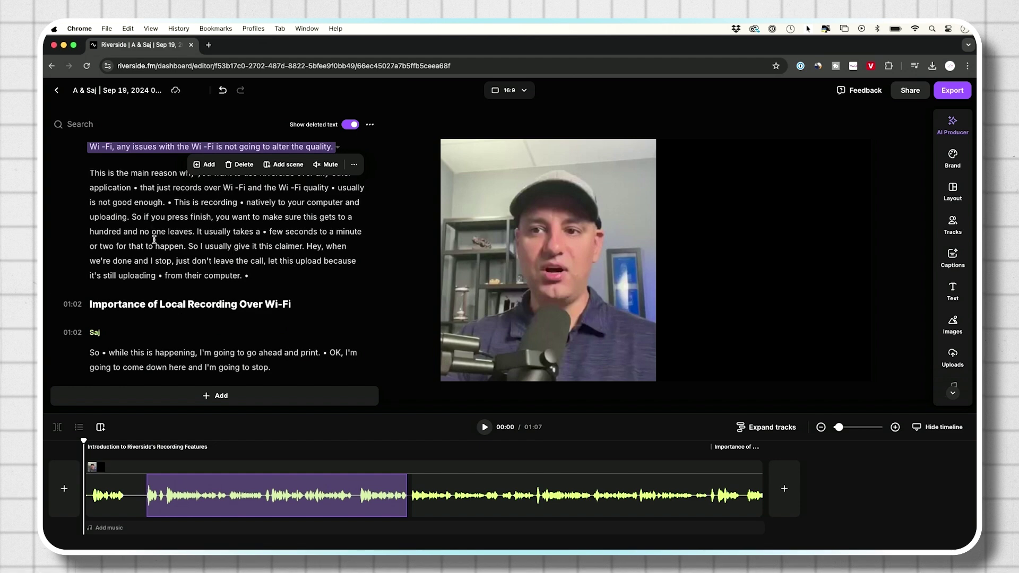
scroll(167, 232, "up", 4)
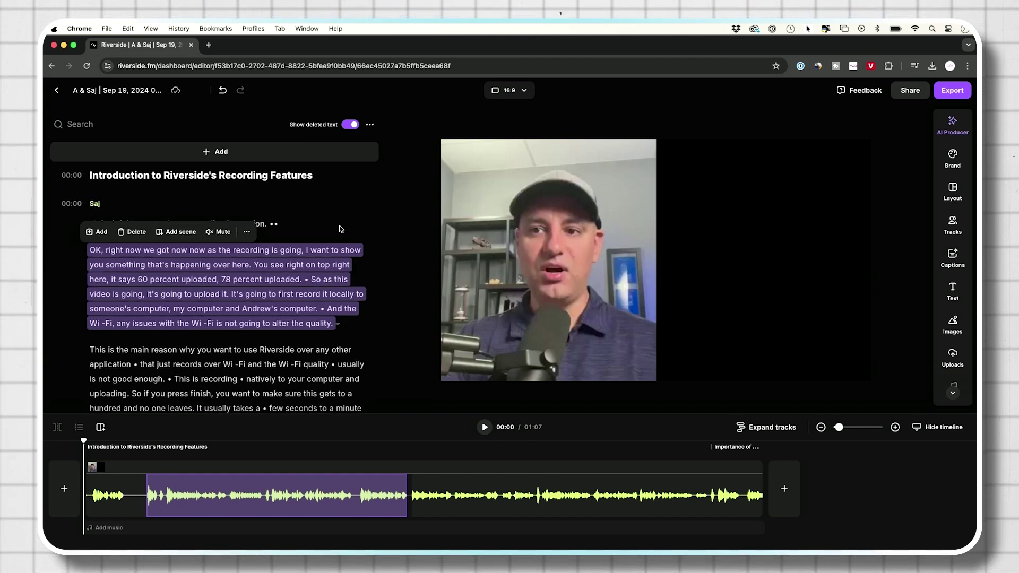
left_click(524, 92)
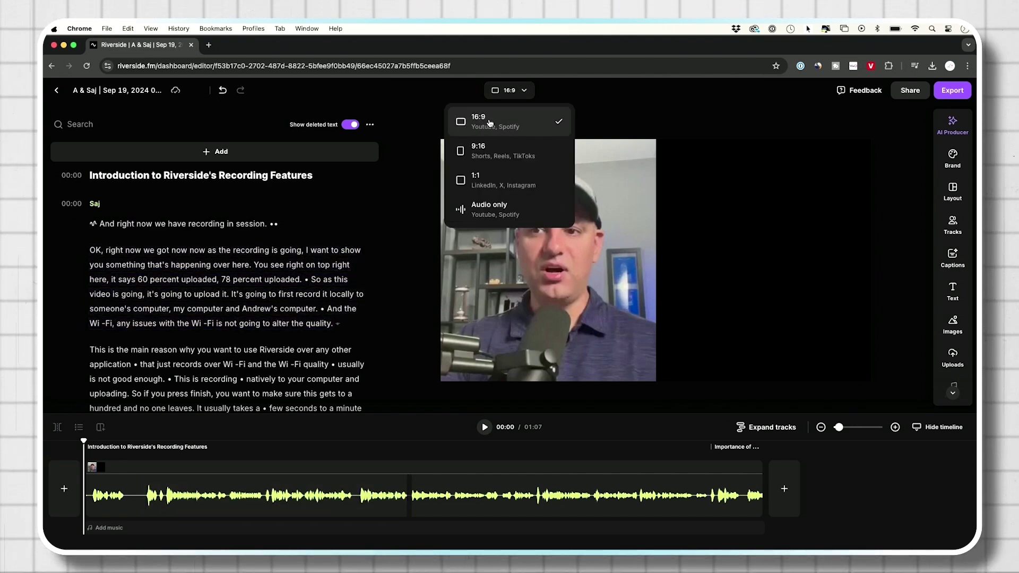
Step: Try the canvas in vertical 9:16, then square 1:1, and finally return it to 16:9 widescreen
left_click(481, 149)
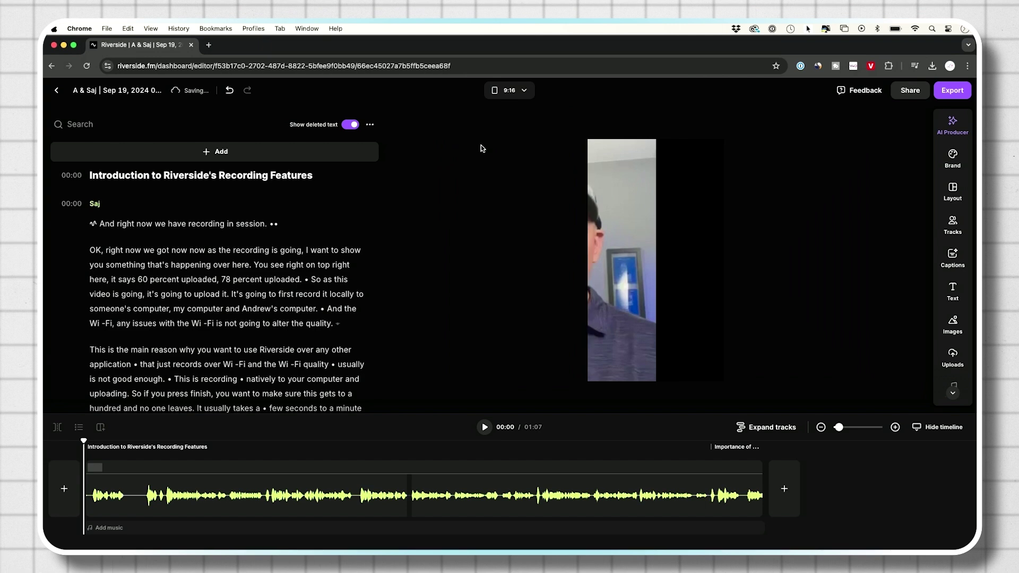
left_click(631, 338)
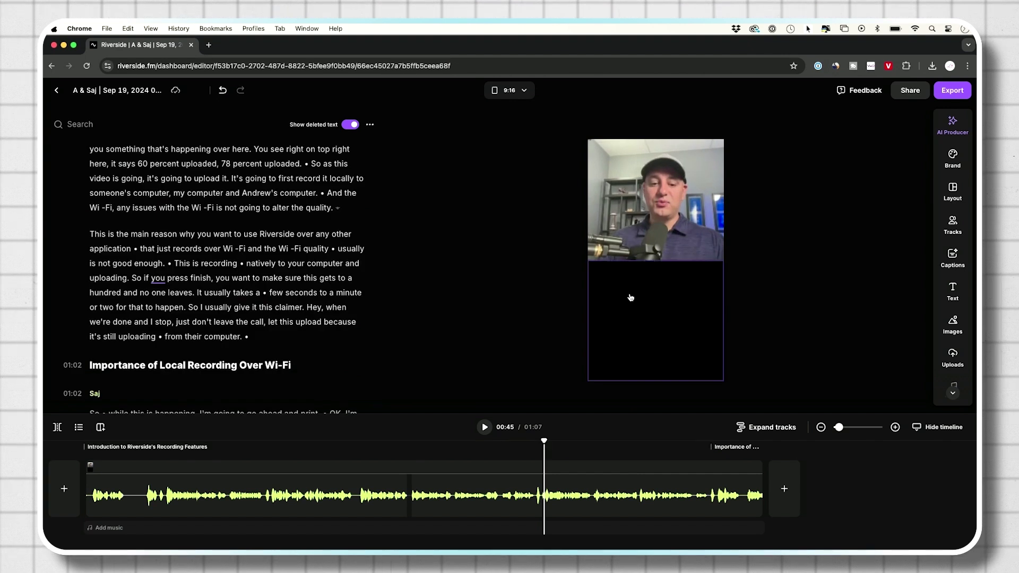
left_click(508, 91)
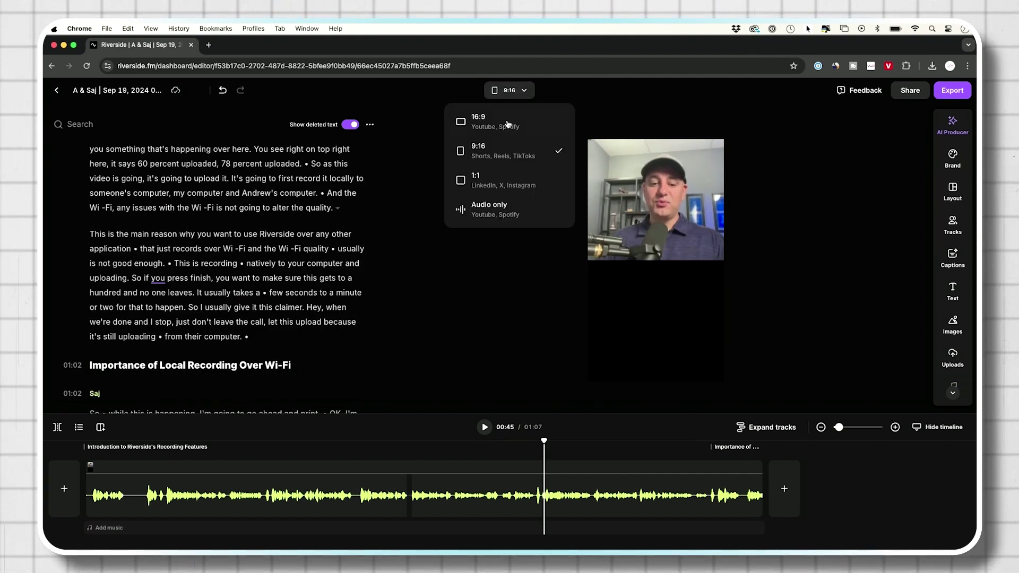
left_click(490, 180)
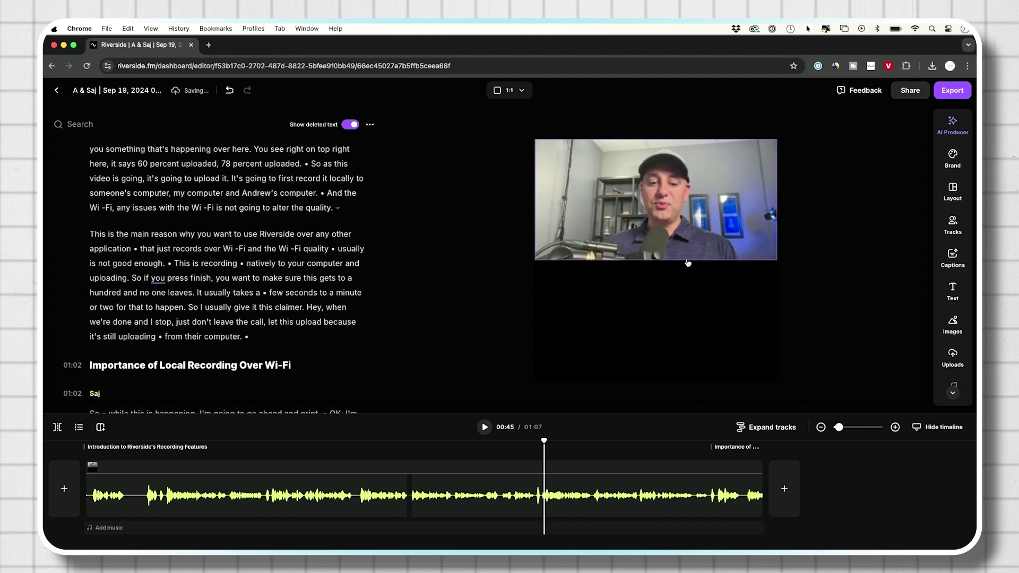
left_click(526, 94)
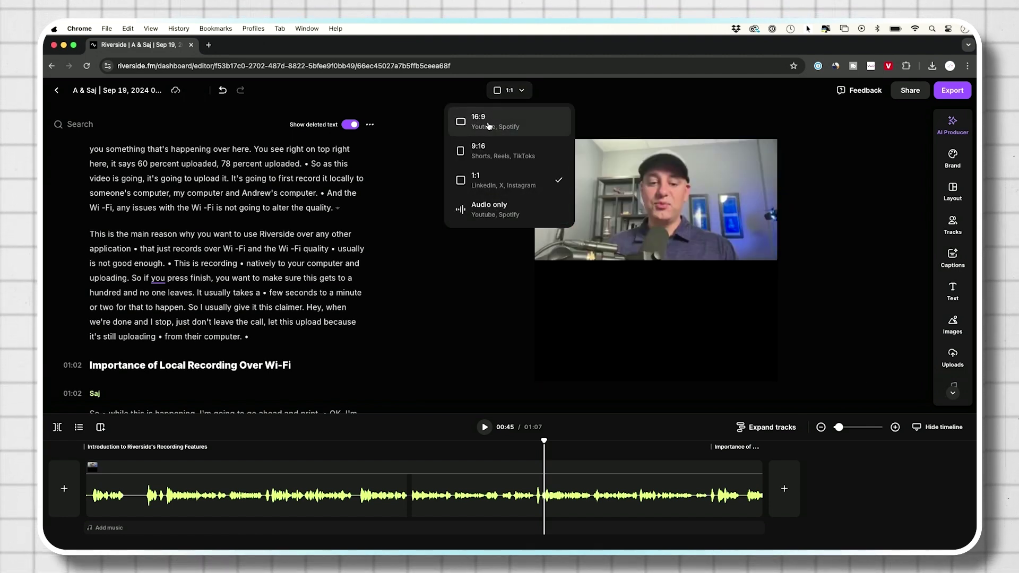
left_click(490, 124)
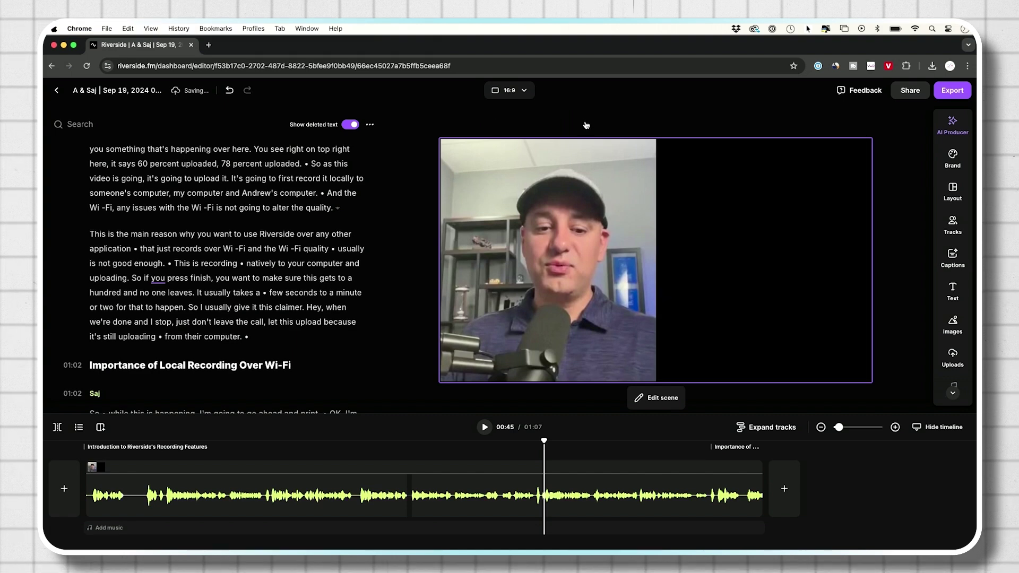
Step: Apply the Smart scenes layout so the video switches automatically with the active speaker
left_click(962, 202)
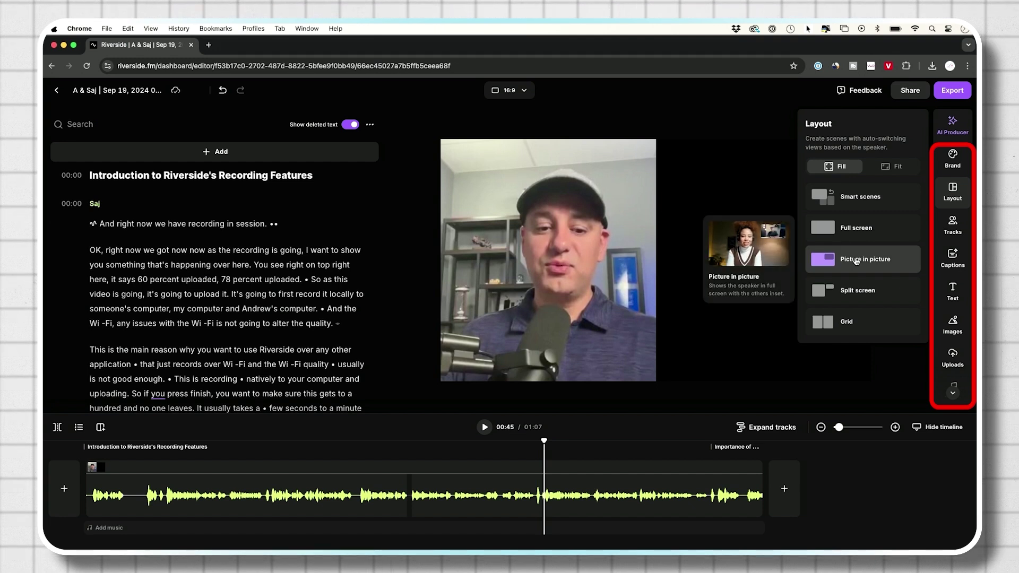
left_click(850, 198)
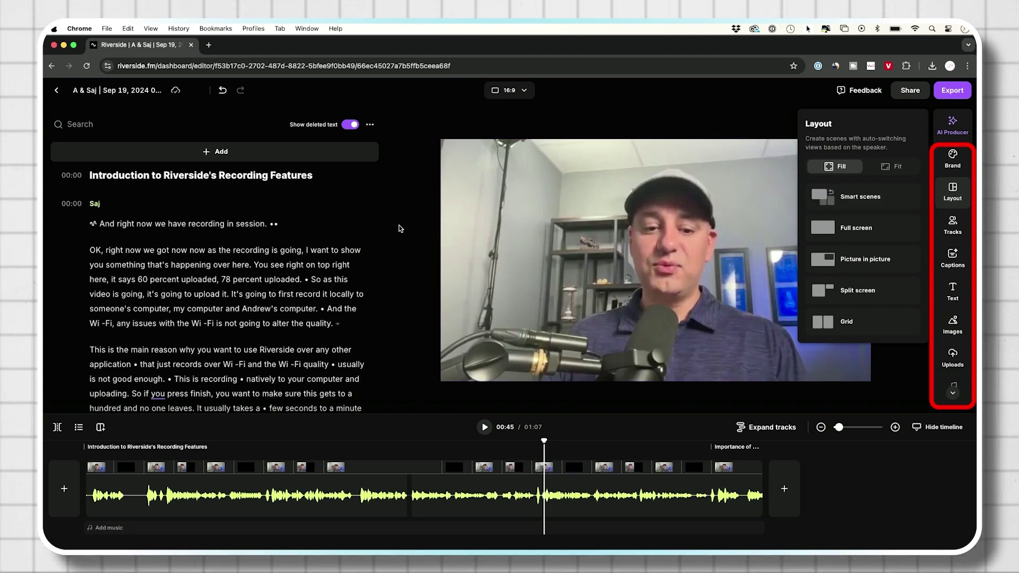
left_click(958, 226)
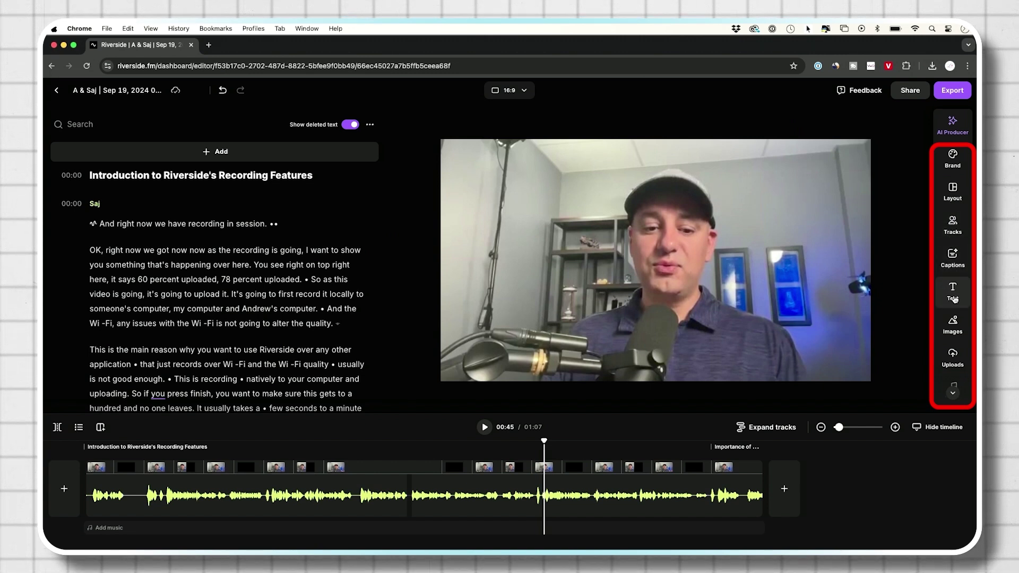
left_click(536, 294)
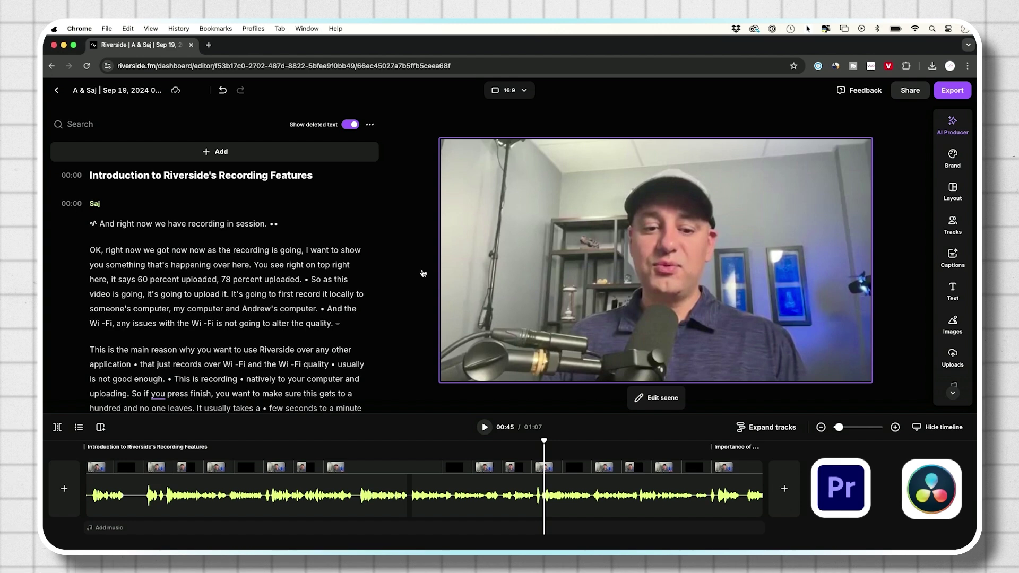
left_click(393, 272)
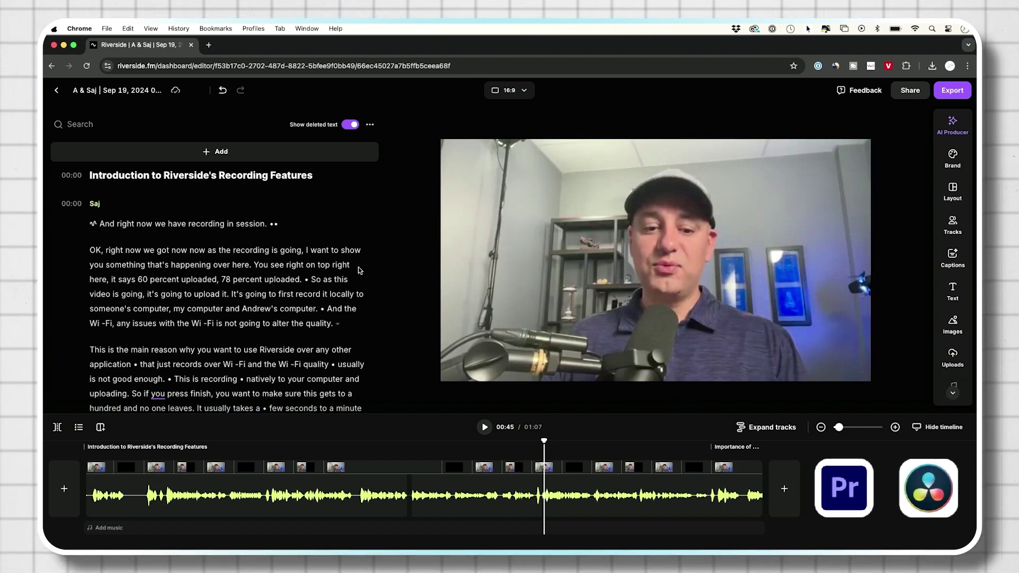
scroll(360, 271, "down", 1)
scroll(359, 271, "up", 1)
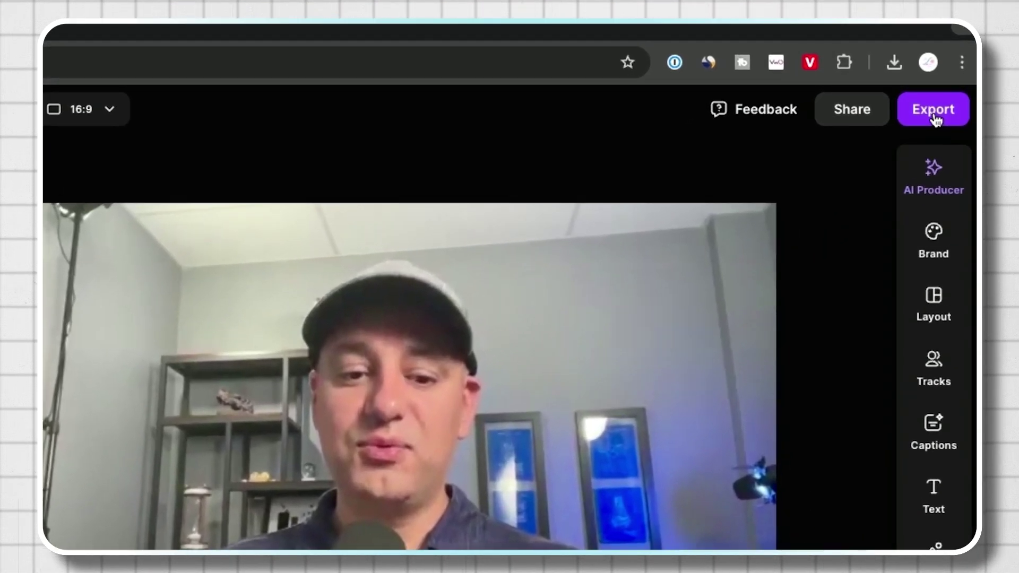
Step: Export the edit at 1080p HD with Remove watermark turned on
left_click(952, 90)
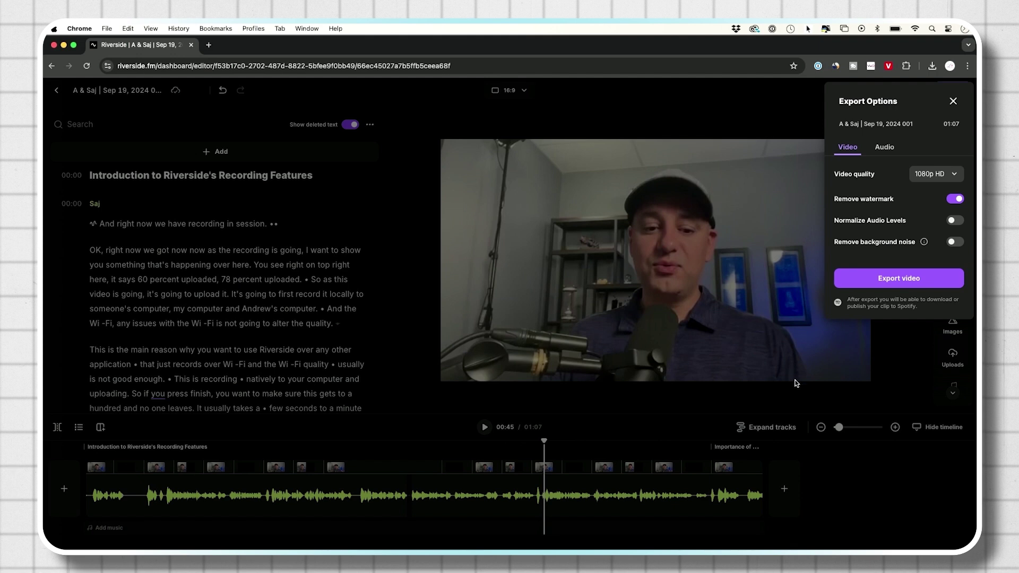
left_click(895, 278)
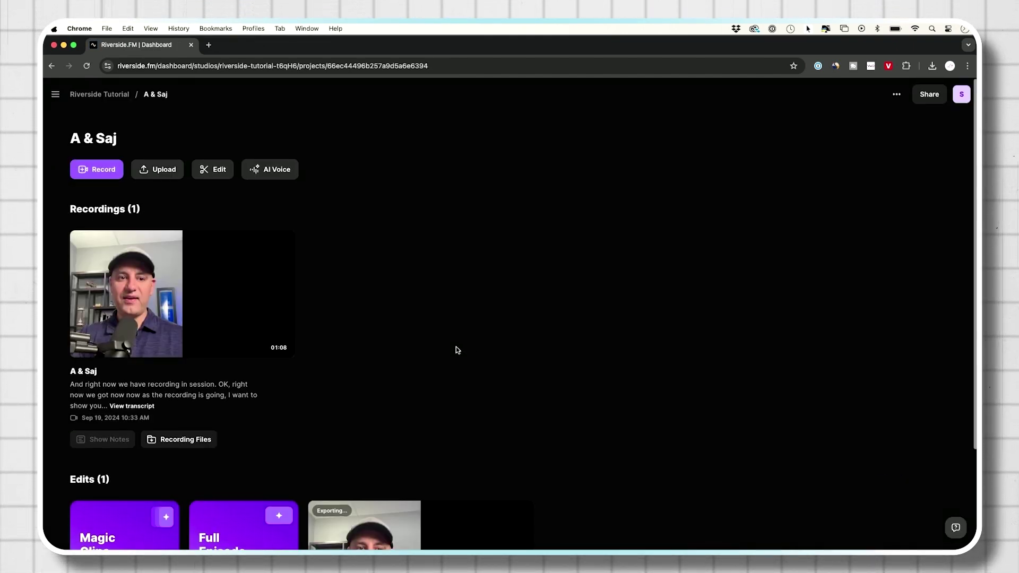
Step: Check the exporting edit, then return to the Riverside Tutorial studio's projects page
scroll(458, 350, "down", 3)
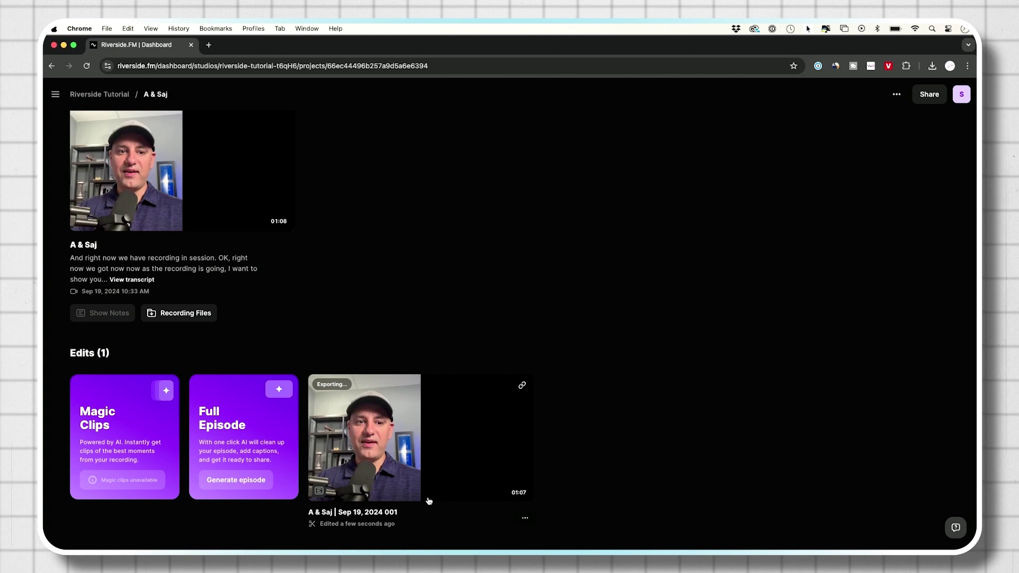
scroll(474, 433, "up", 3)
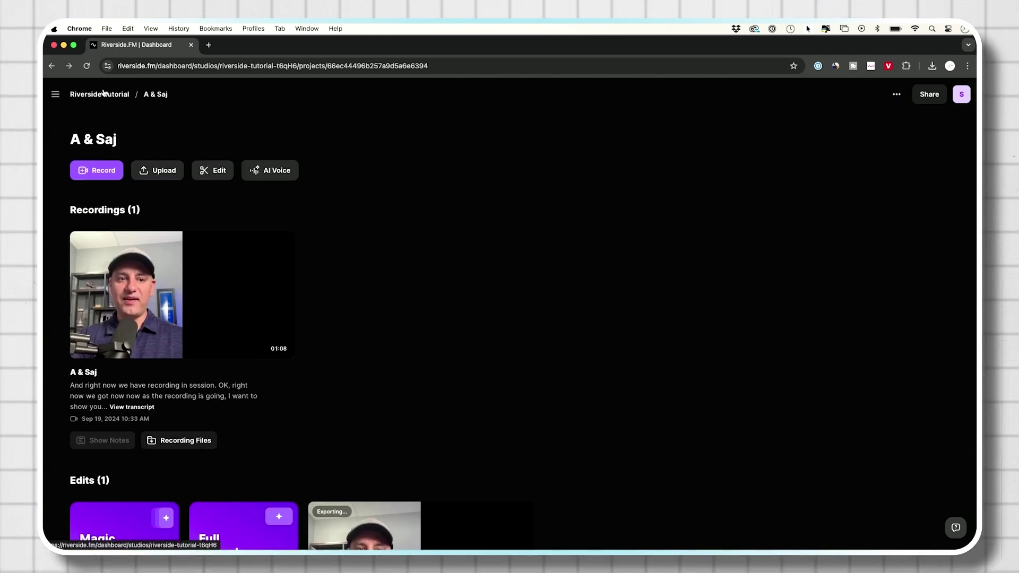
left_click(118, 96)
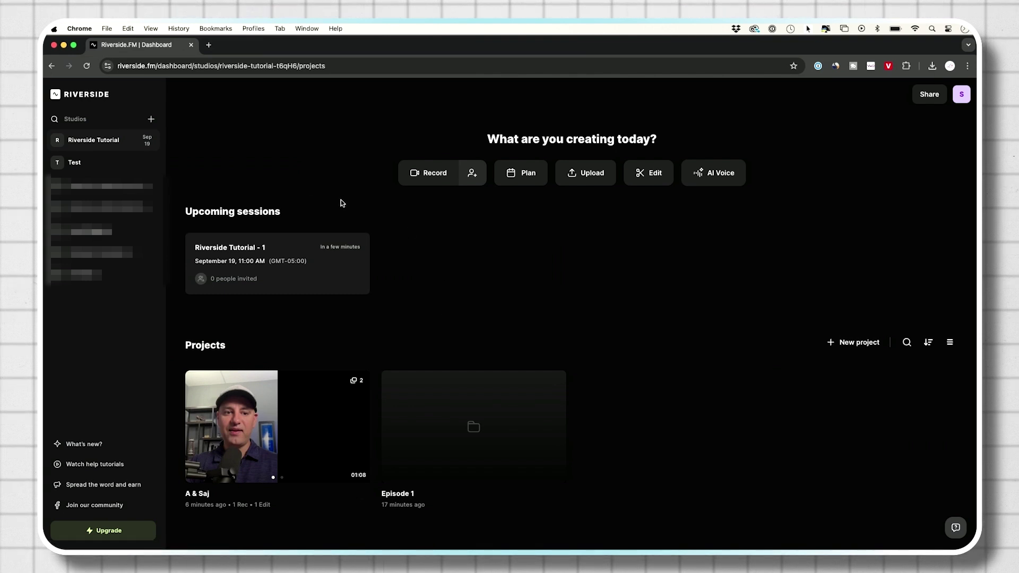